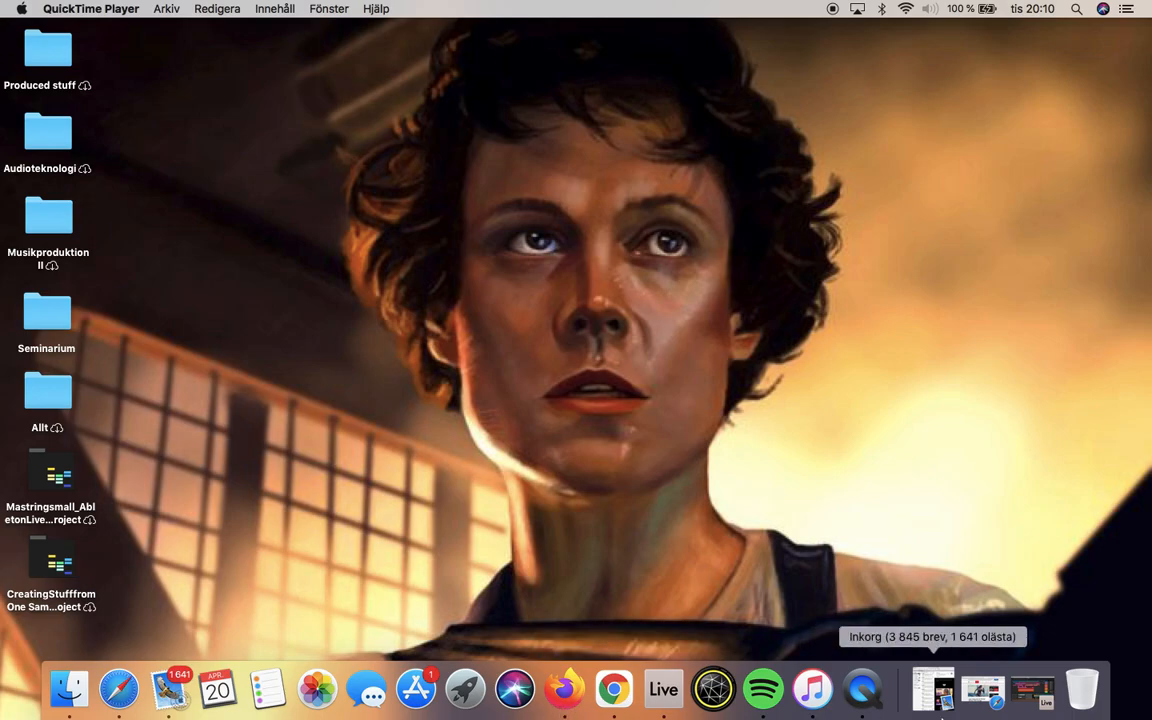
Step: Switch to Ableton Live and hide the device detail view to make room for the arrangement
{"action": "left_click", "coordinate": [663, 690]}
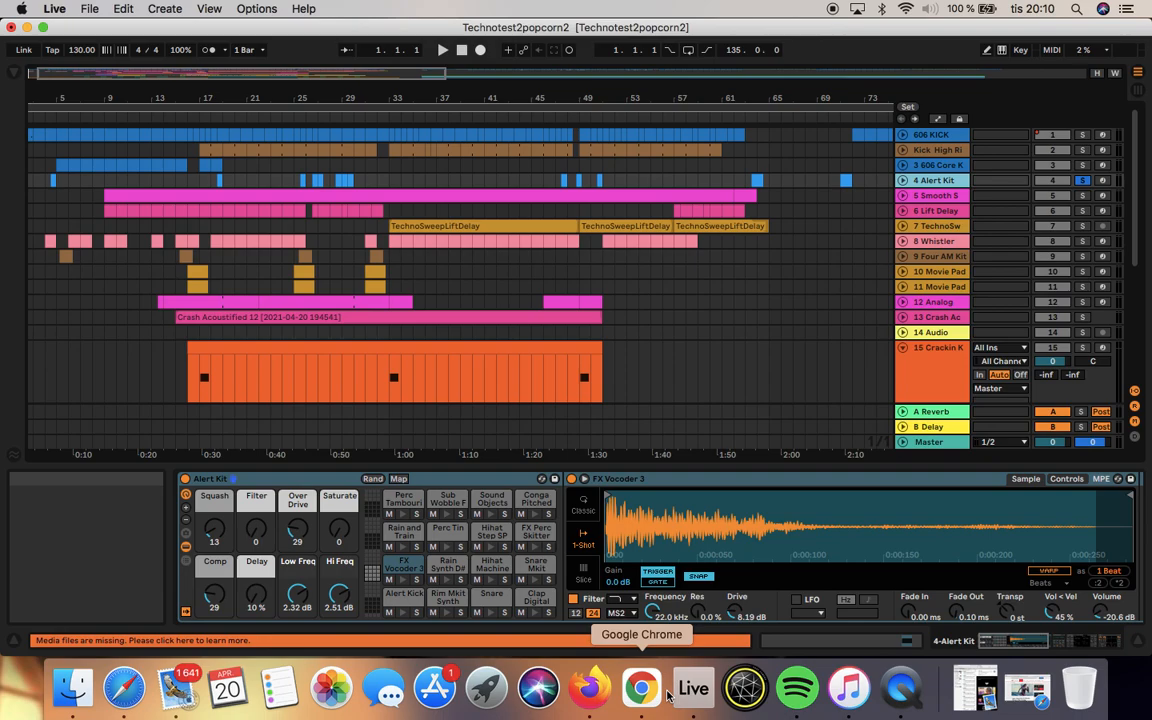
{"action": "left_click", "coordinate": [1140, 648]}
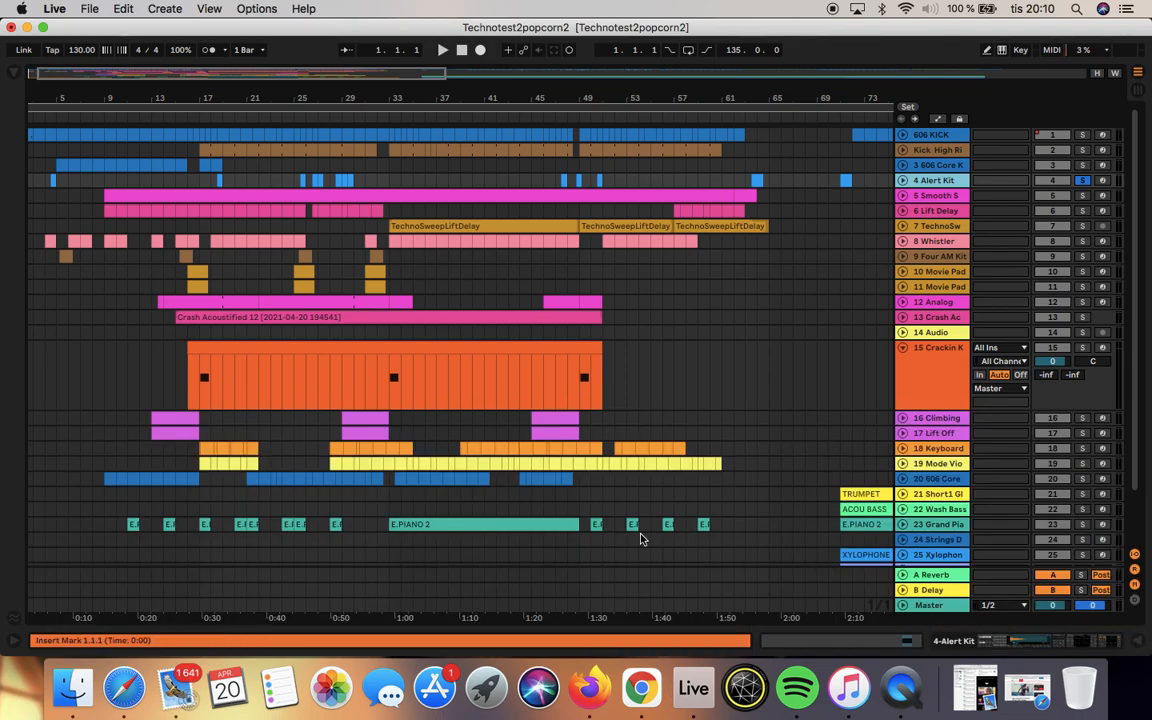
Step: Look over all tracks and clips along the arrangement timeline at different zoom levels
{"action": "scroll", "coordinate": [869, 515], "scroll_direction": "down", "scroll_amount": 3}
{"action": "scroll", "coordinate": [869, 515], "scroll_direction": "right", "scroll_amount": 2}
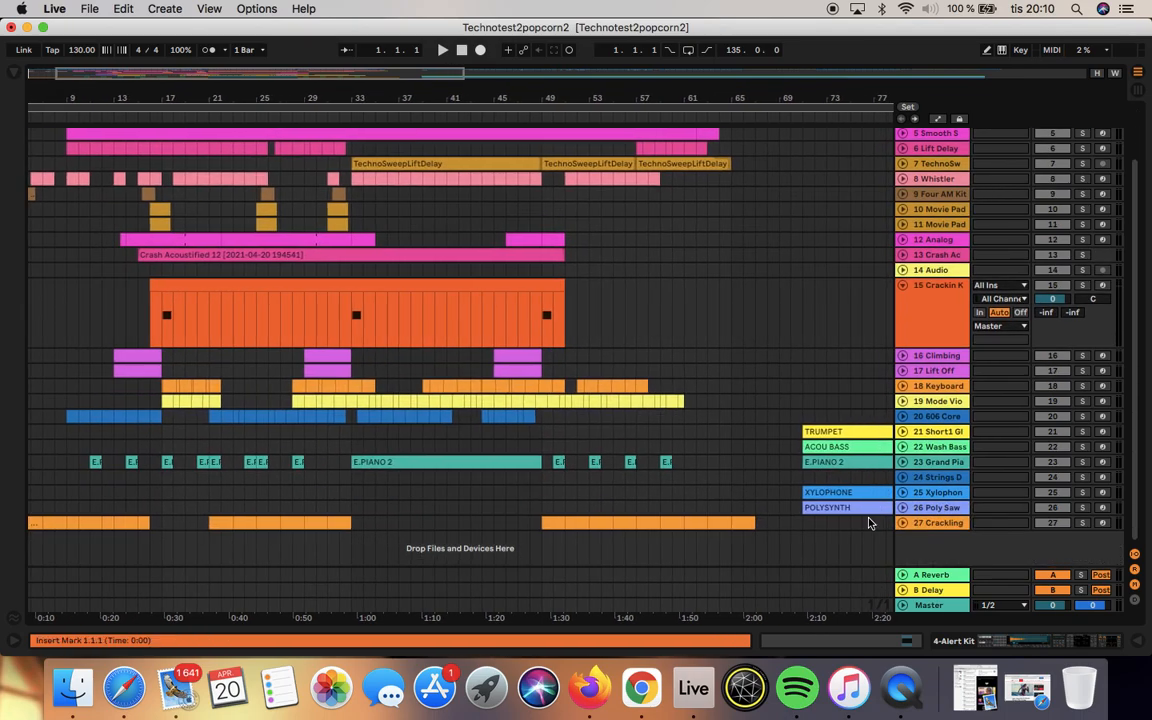
{"action": "scroll", "coordinate": [869, 515], "scroll_direction": "up", "scroll_amount": 4}
{"action": "scroll", "coordinate": [869, 515], "scroll_direction": "left", "scroll_amount": 2}
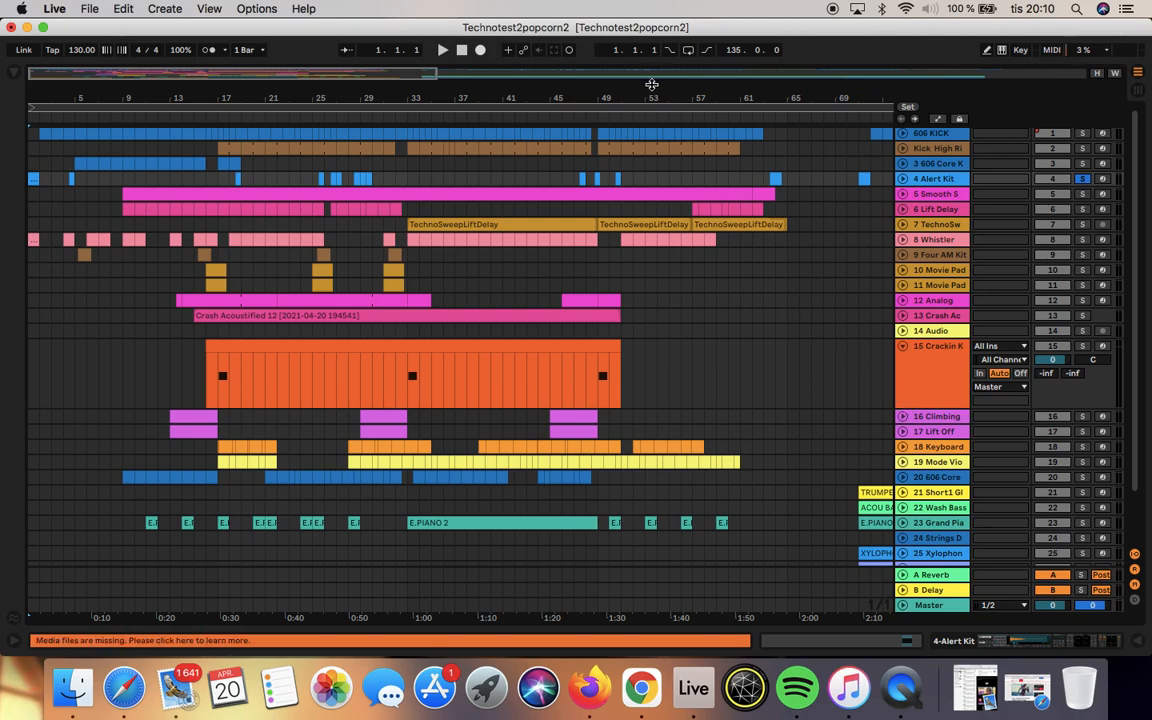
{"action": "left_click_drag", "start_coordinate": [587, 79], "coordinate": [1148, 203]}
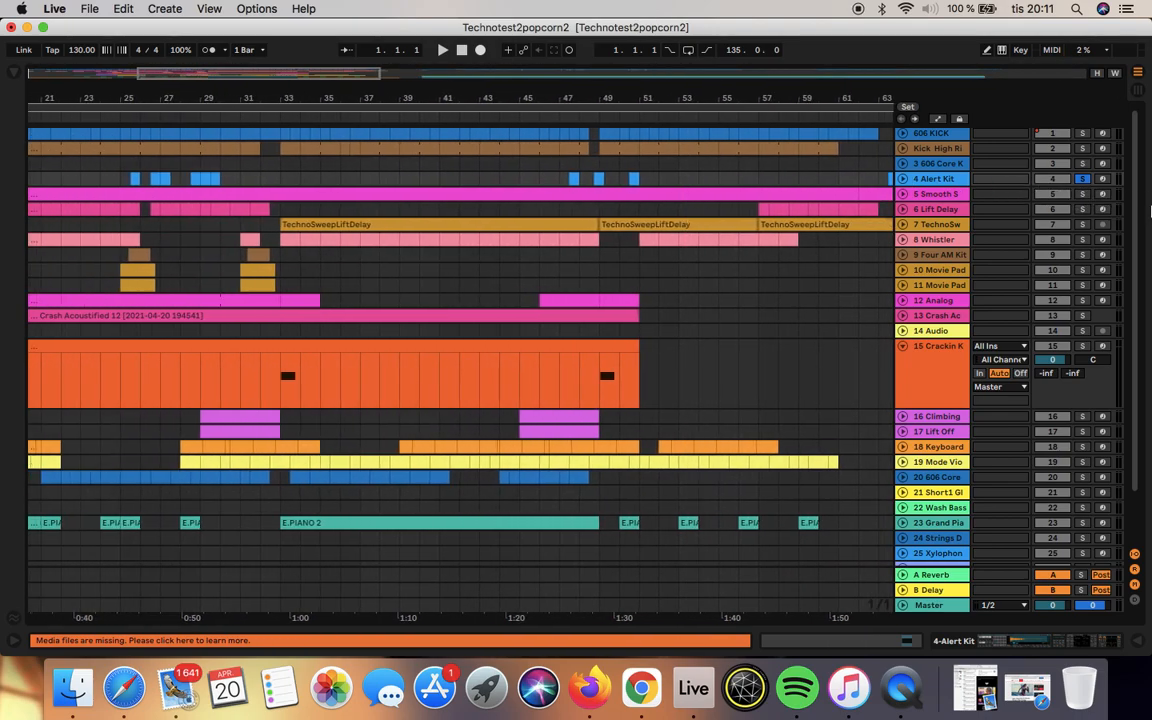
{"action": "left_click_drag", "start_coordinate": [381, 77], "coordinate": [520, 68]}
{"action": "left_click_drag", "start_coordinate": [422, 90], "coordinate": [469, 18]}
{"action": "left_click_drag", "start_coordinate": [289, 86], "coordinate": [451, 104]}
{"action": "left_click", "coordinate": [374, 100]}
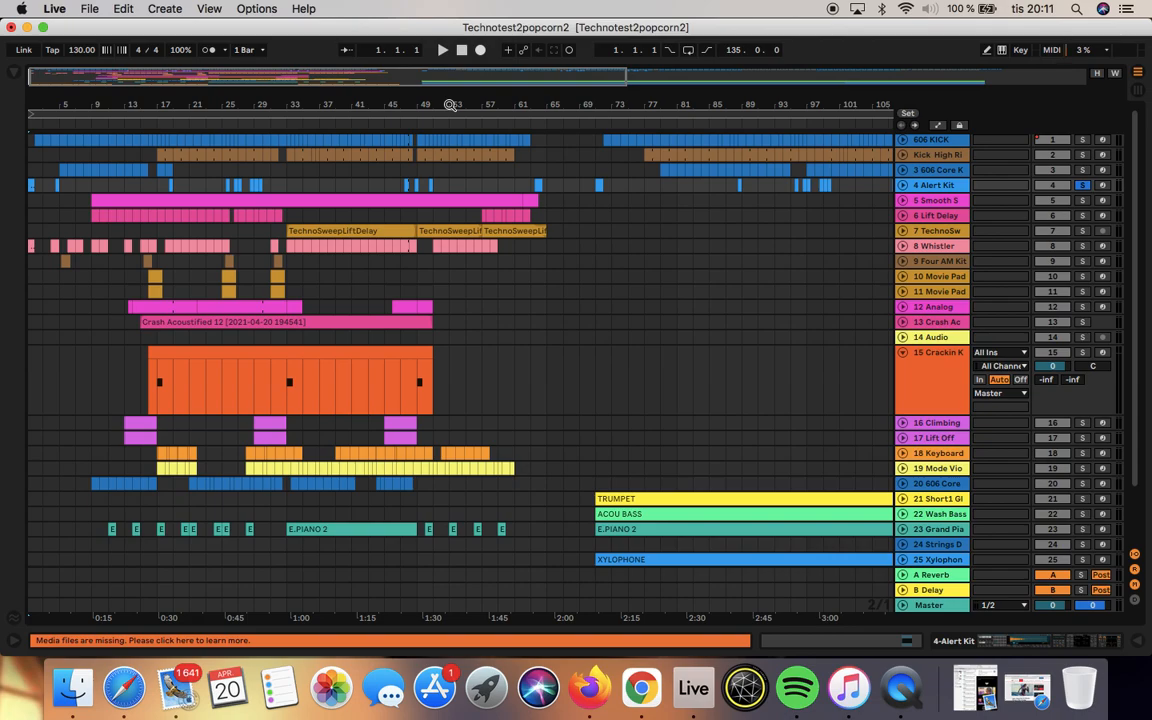
Step: Fold track 15 Crackin Kit and turn off solo on track 4 Alert Kit
{"action": "left_click", "coordinate": [903, 352]}
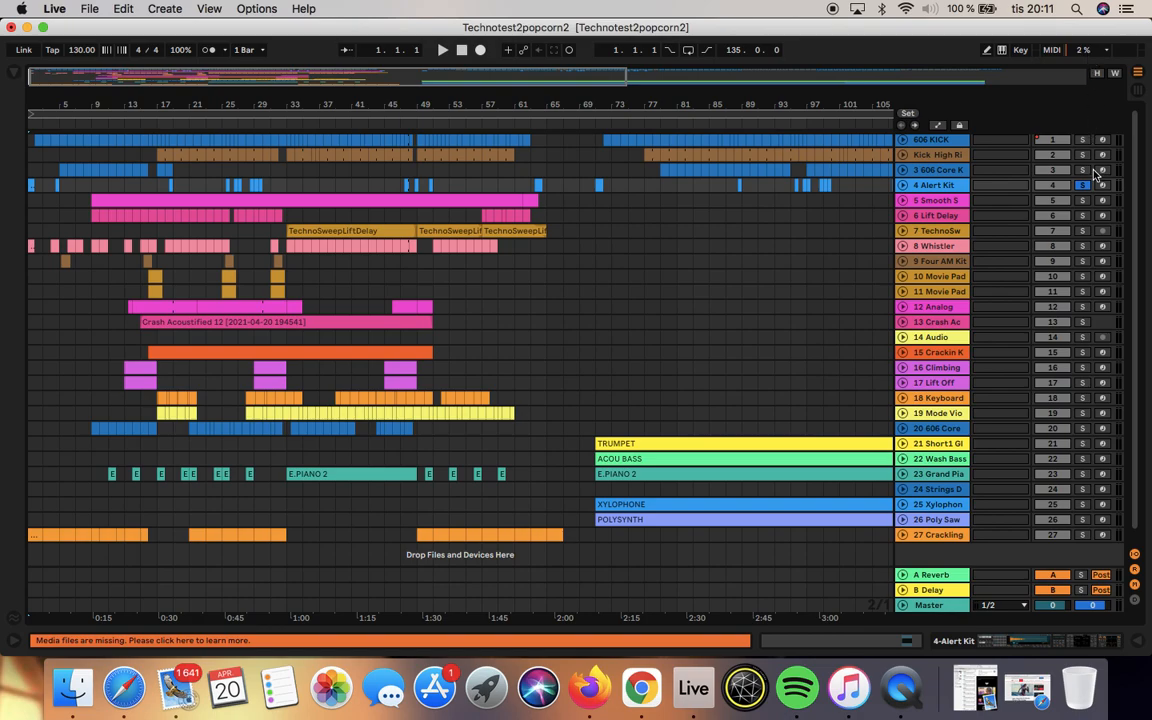
{"action": "left_click", "coordinate": [1086, 185]}
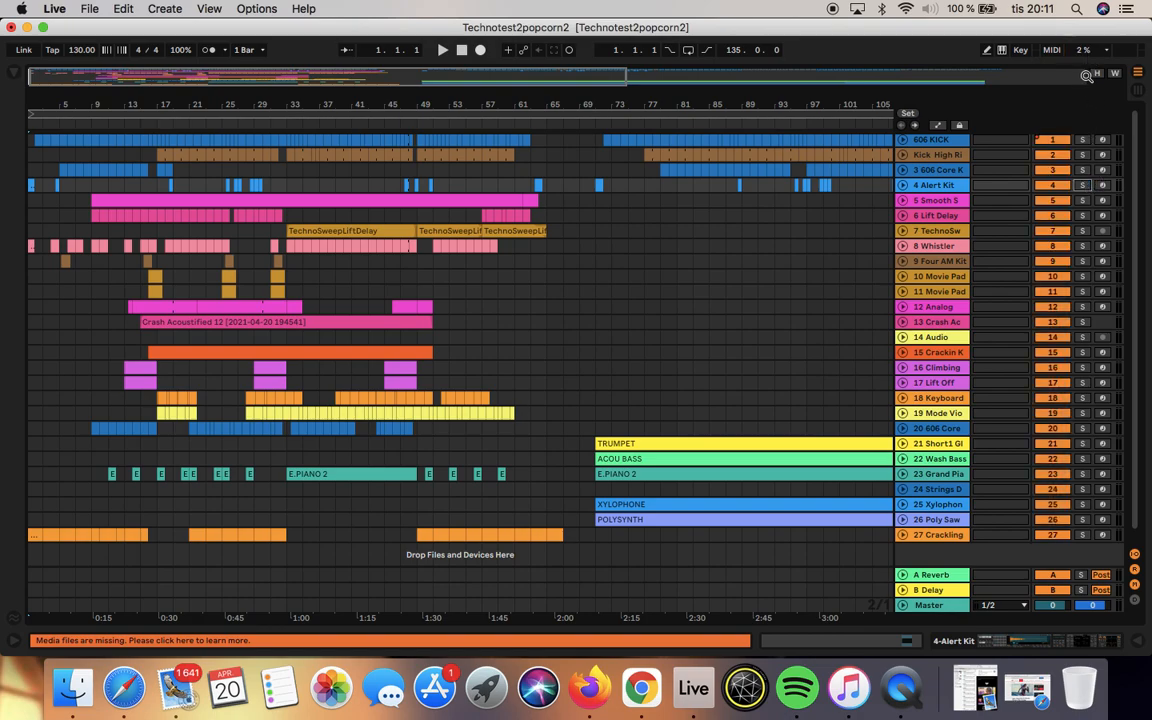
Step: Bring back the device detail view and open the Live manual
{"action": "left_click", "coordinate": [13, 644]}
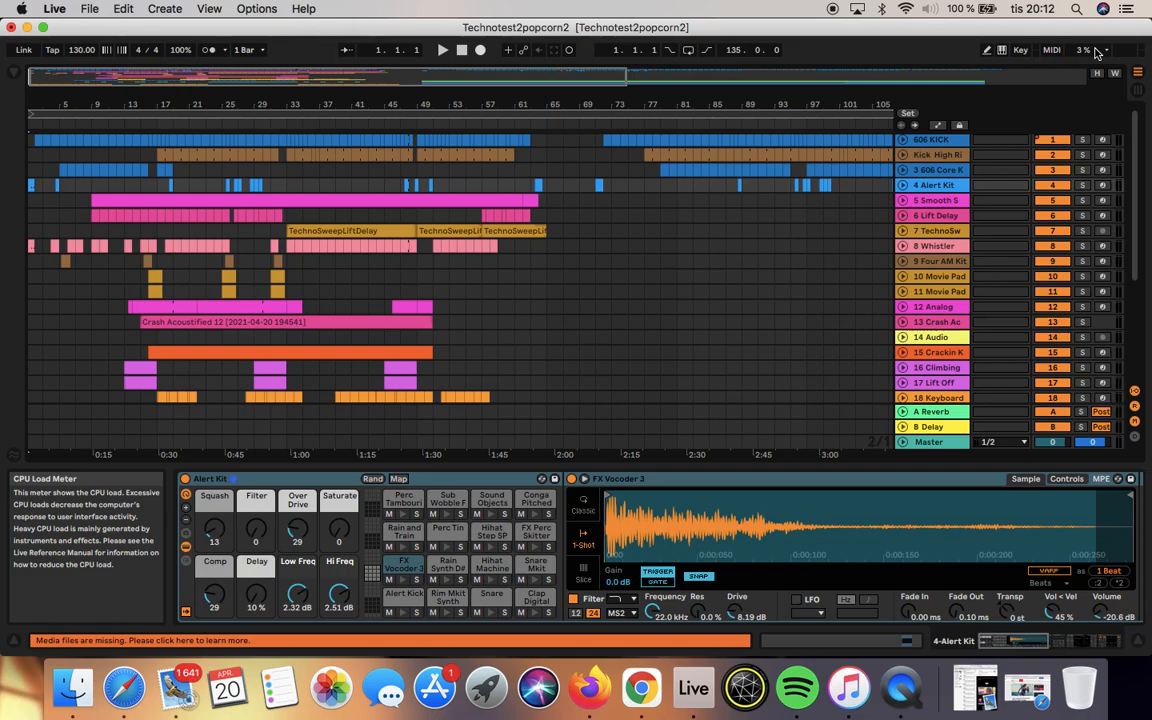
{"action": "left_click", "coordinate": [302, 9]}
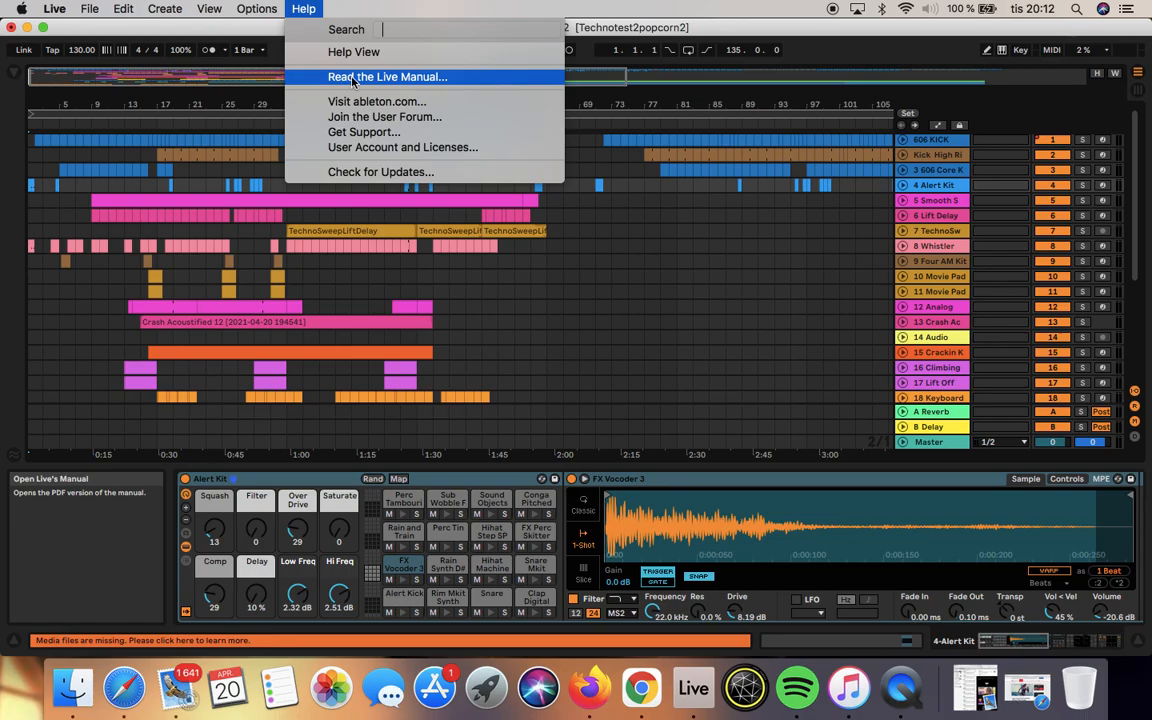
{"action": "left_click", "coordinate": [320, 76]}
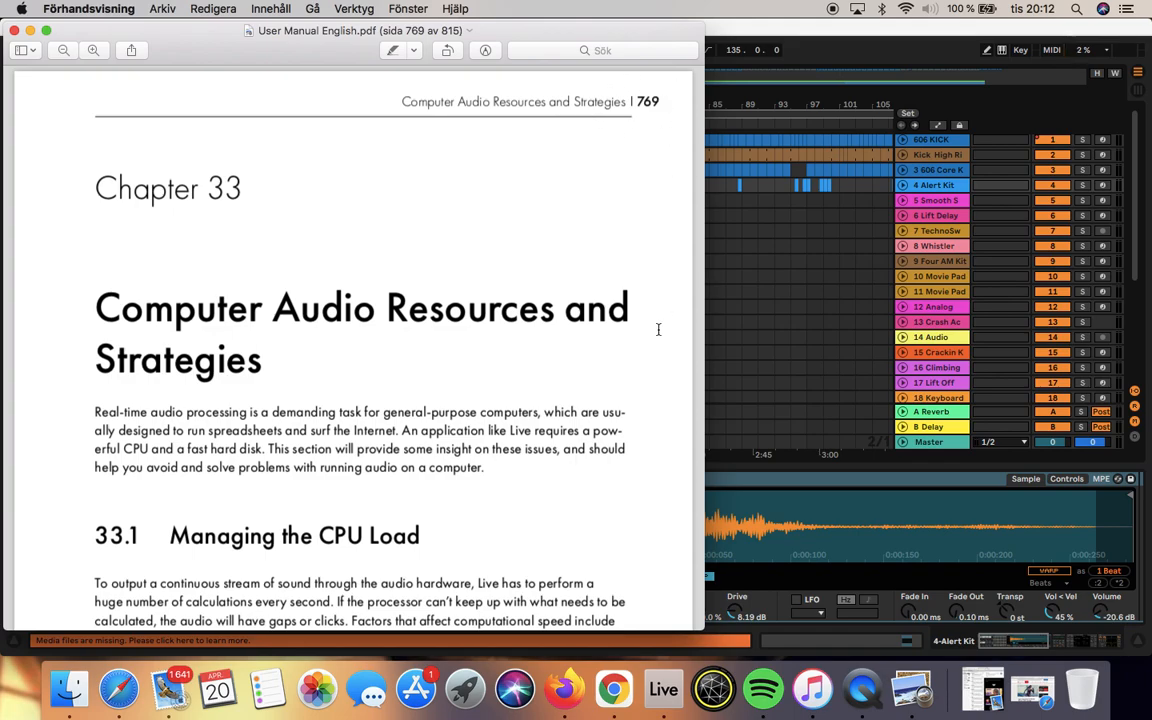
Step: Read the Chapter 33 sections on managing CPU load in the manual, and close the document
{"action": "scroll", "coordinate": [660, 330], "scroll_direction": "down", "scroll_amount": 3}
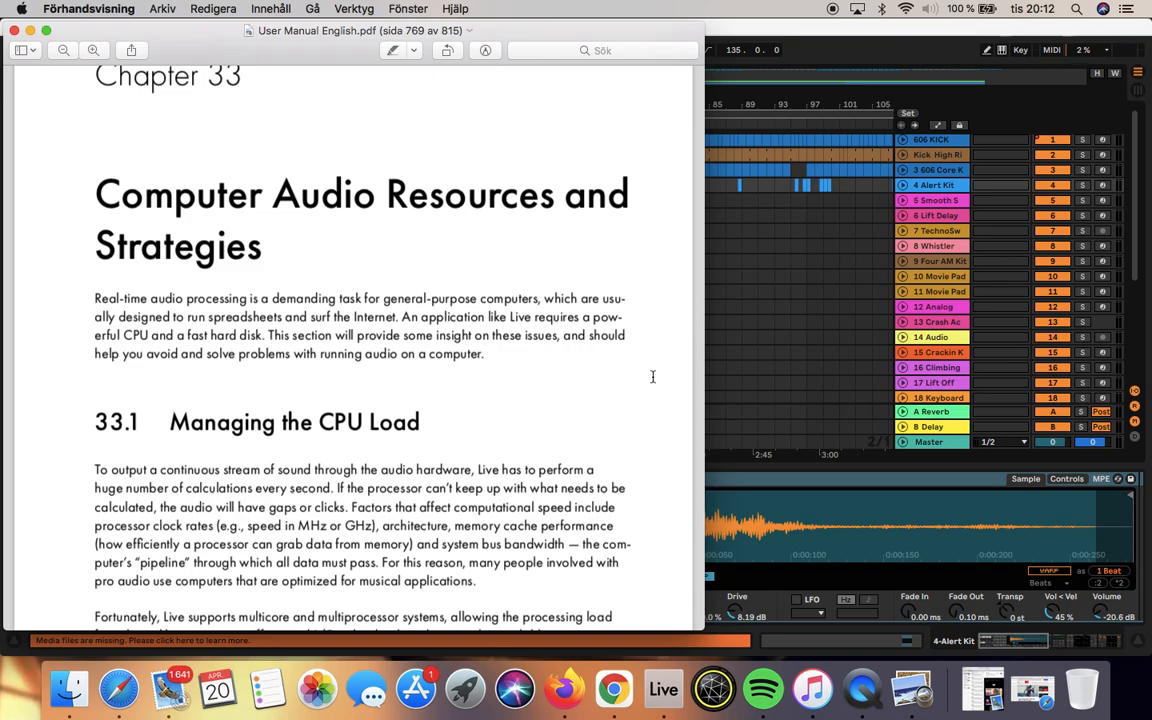
{"action": "scroll", "coordinate": [652, 376], "scroll_direction": "down", "scroll_amount": 5}
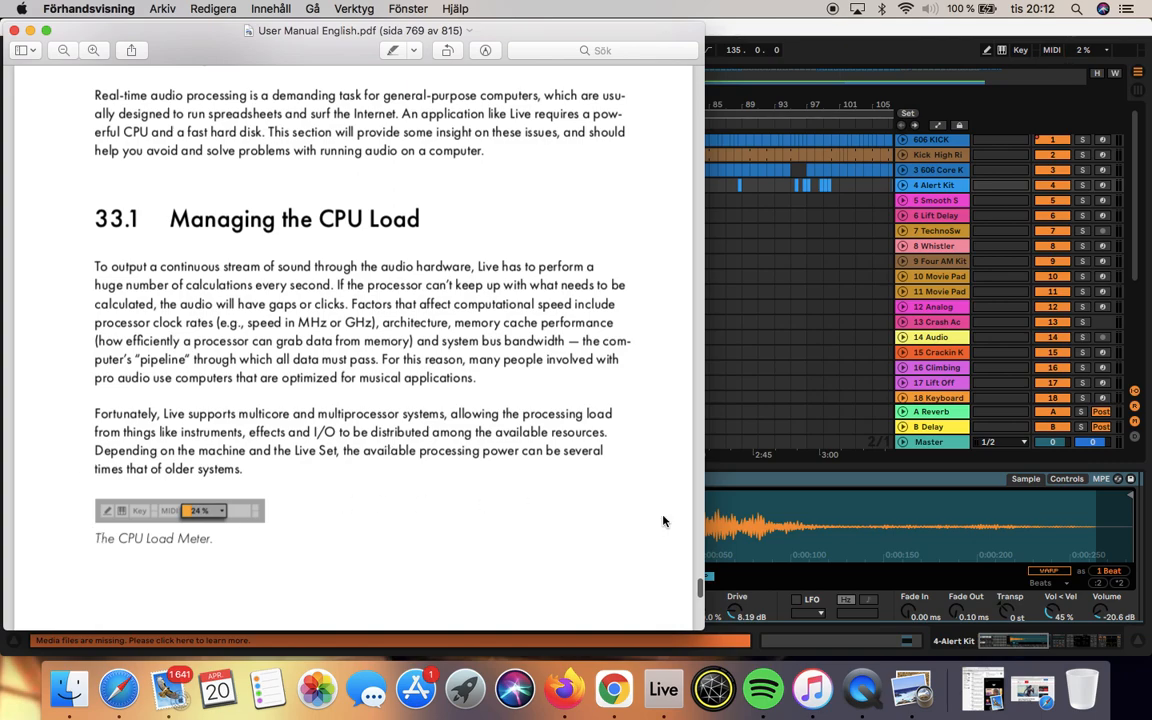
{"action": "scroll", "coordinate": [662, 521], "scroll_direction": "down", "scroll_amount": 6}
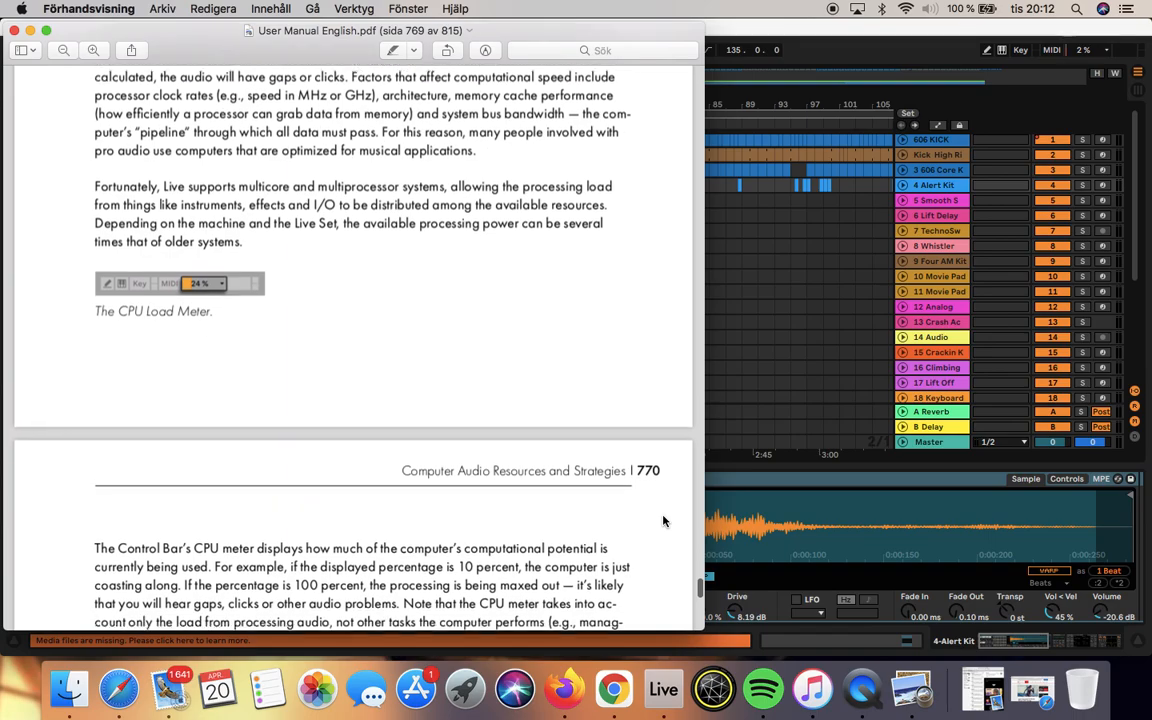
{"action": "scroll", "coordinate": [662, 521], "scroll_direction": "down", "scroll_amount": 8}
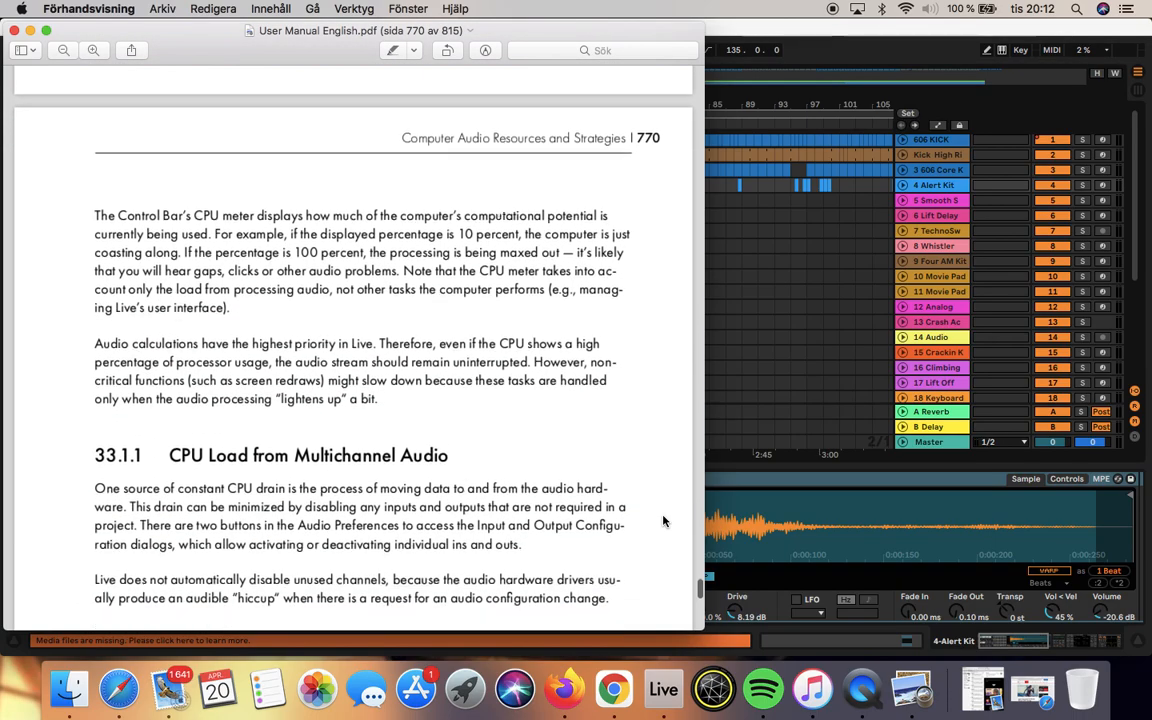
{"action": "scroll", "coordinate": [662, 521], "scroll_direction": "down", "scroll_amount": 3}
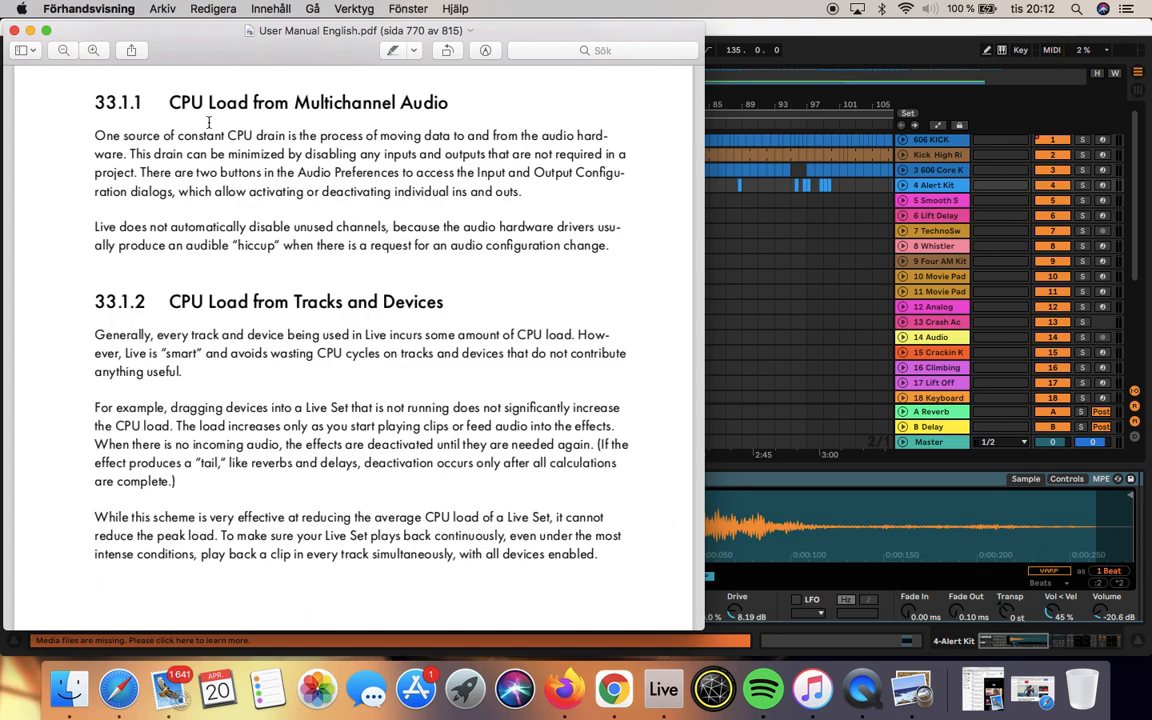
{"action": "left_click", "coordinate": [14, 31]}
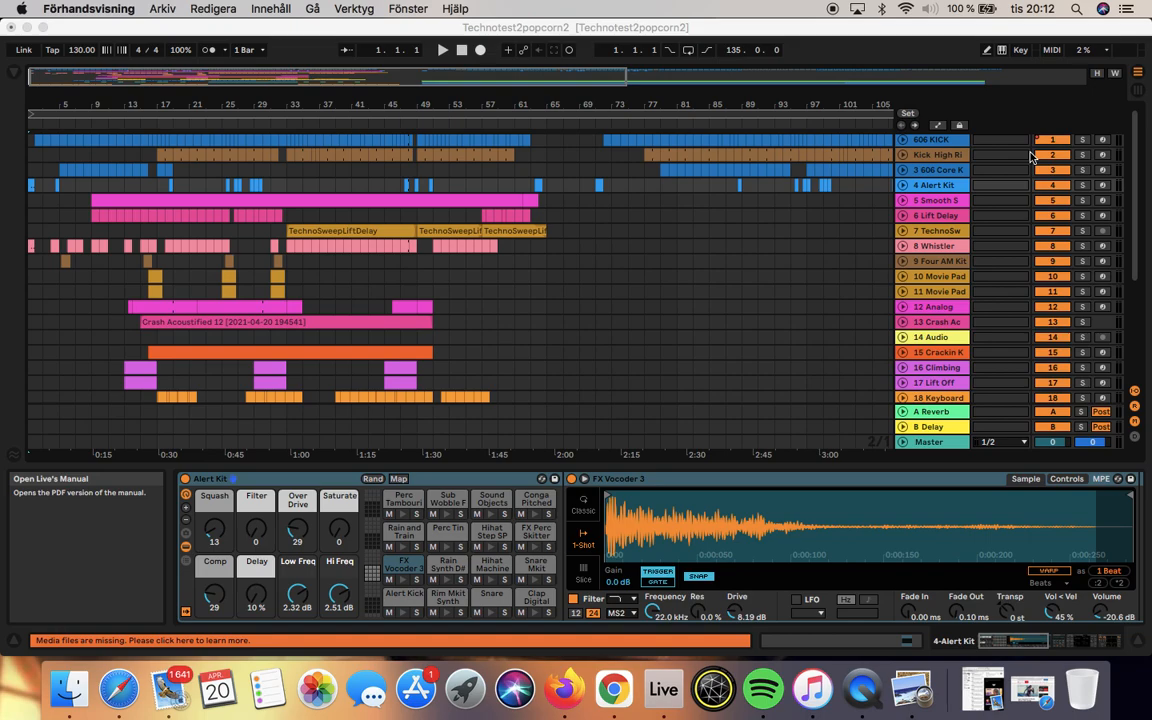
Step: Show the Session View and display the Performance Impact section for the tracks
{"action": "left_click", "coordinate": [1145, 95]}
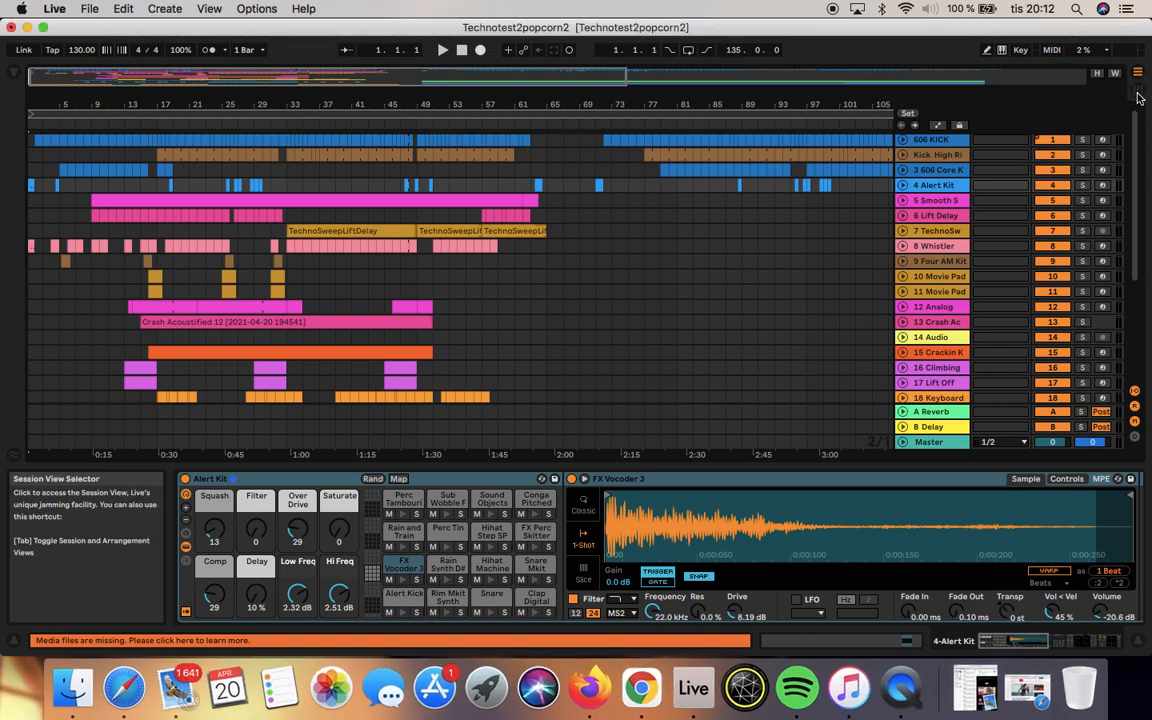
{"action": "left_click", "coordinate": [1139, 94]}
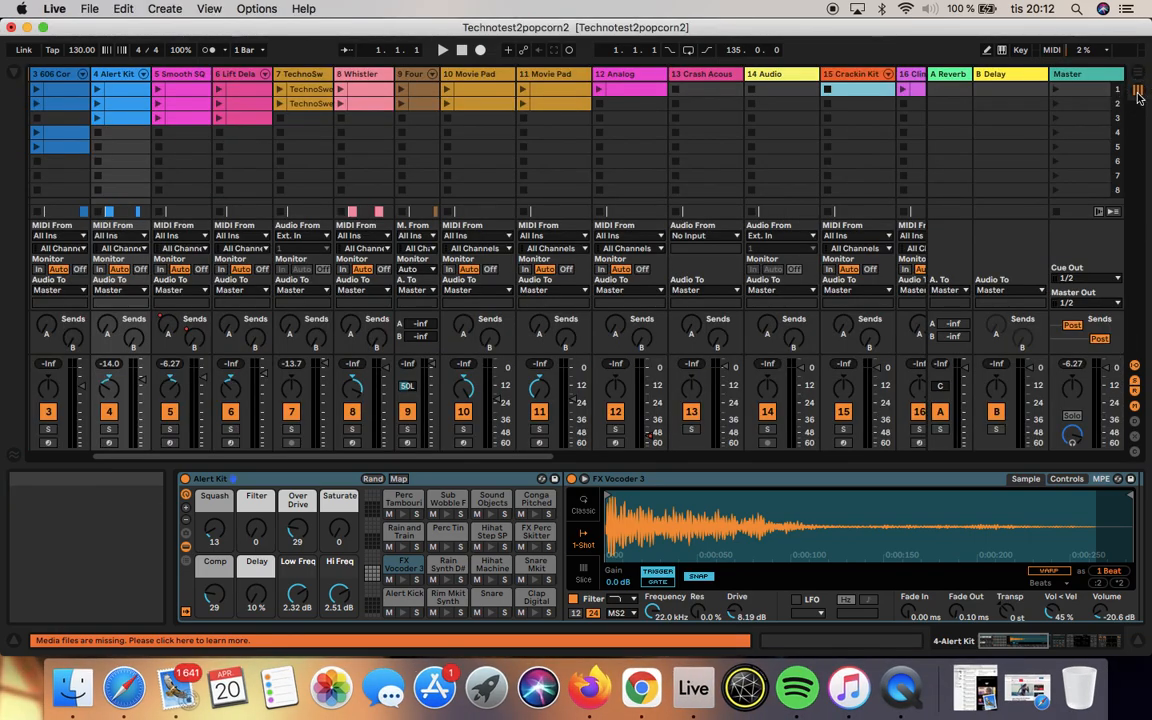
{"action": "left_click", "coordinate": [1136, 455]}
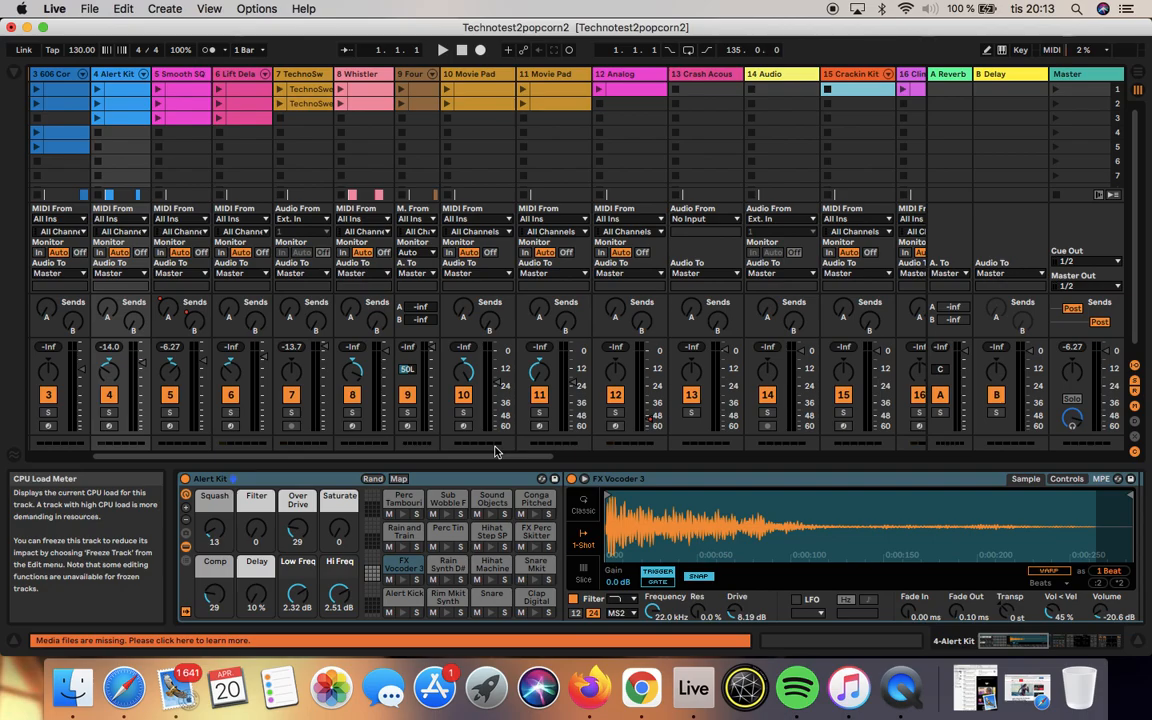
Step: Examine the per-track CPU load meters across the Session View mixer and check the Arrangement View for comparison
{"action": "scroll", "coordinate": [459, 430], "scroll_direction": "left", "scroll_amount": 5}
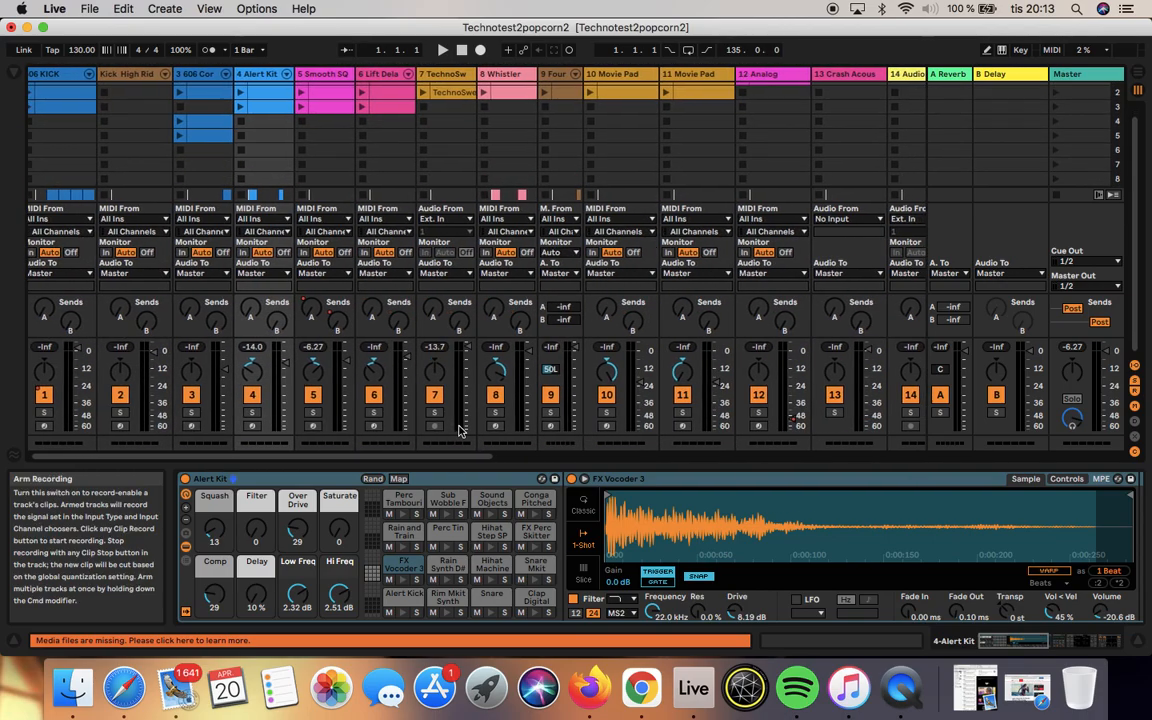
{"action": "scroll", "coordinate": [459, 430], "scroll_direction": "right", "scroll_amount": 5}
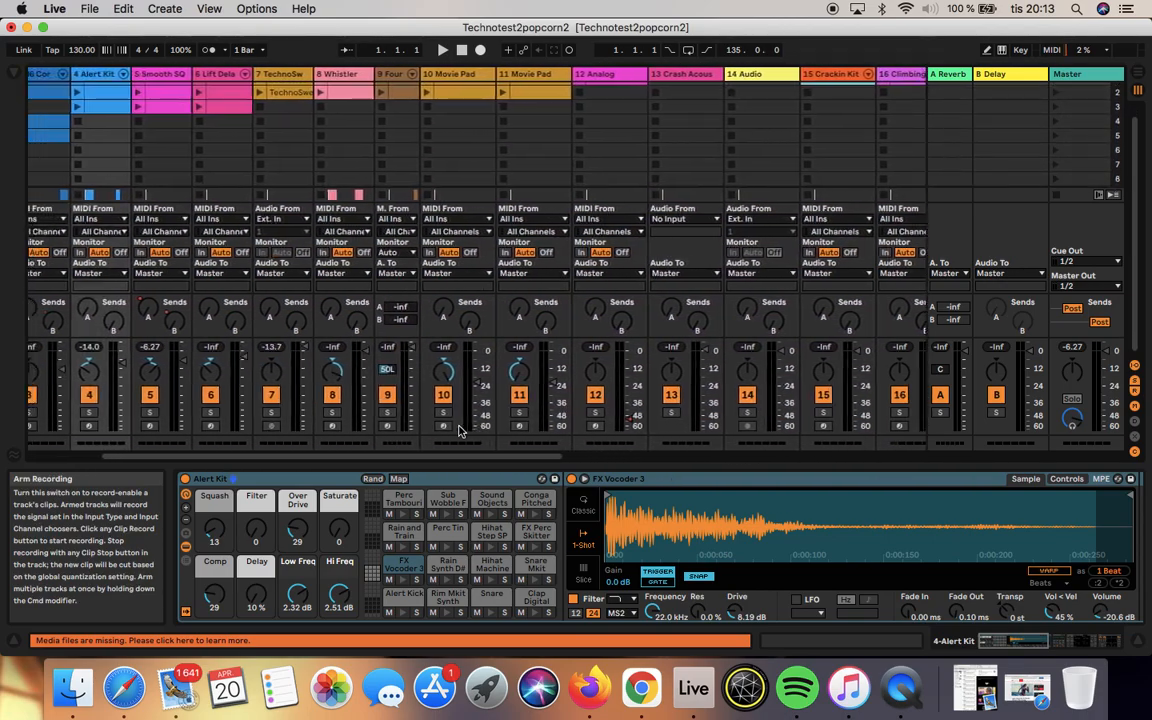
{"action": "scroll", "coordinate": [459, 430], "scroll_direction": "right", "scroll_amount": 4}
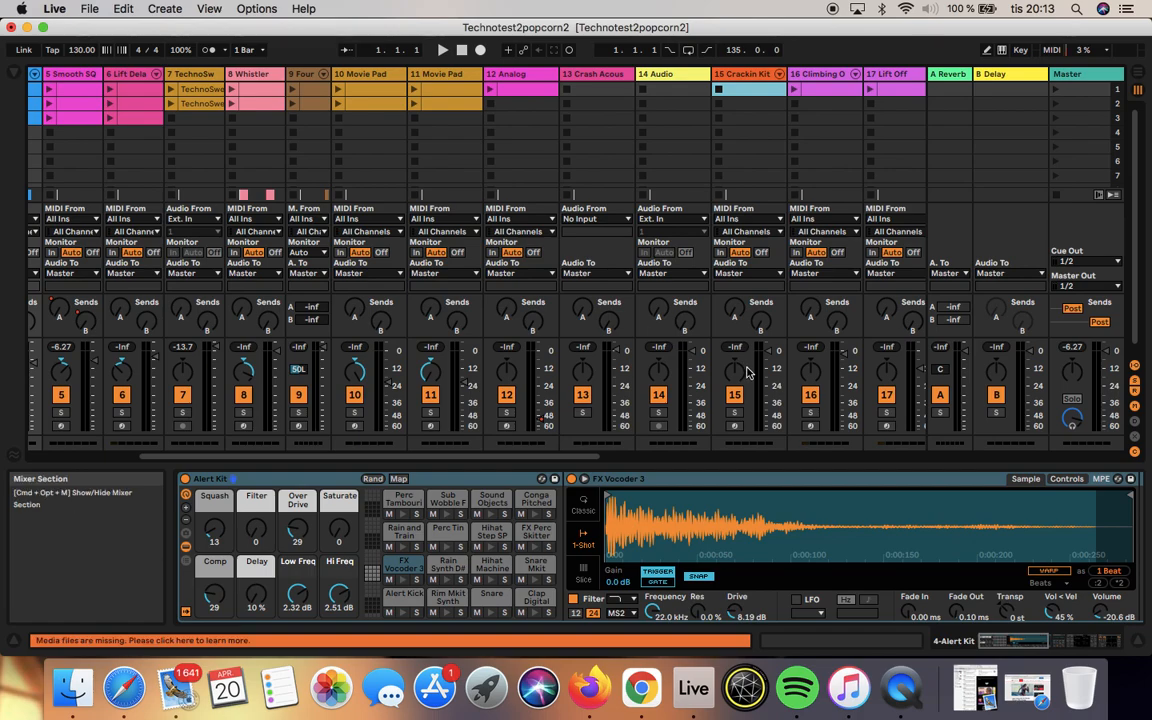
{"action": "left_click", "coordinate": [1139, 79]}
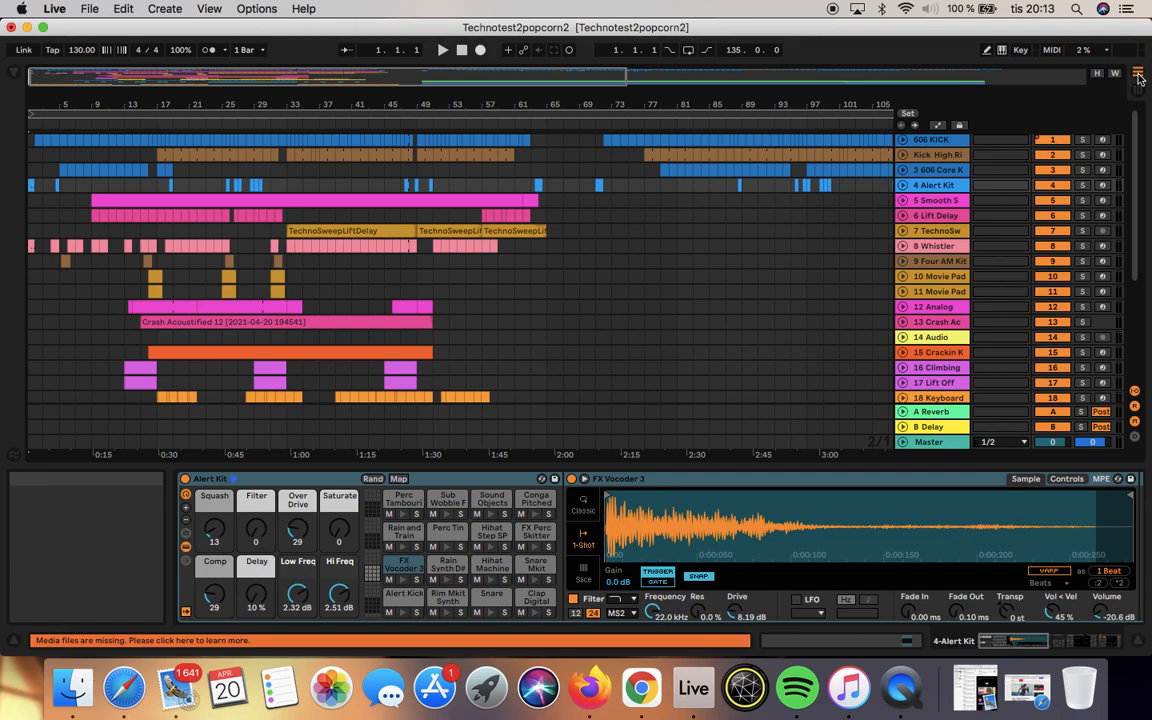
{"action": "left_click", "coordinate": [1138, 87]}
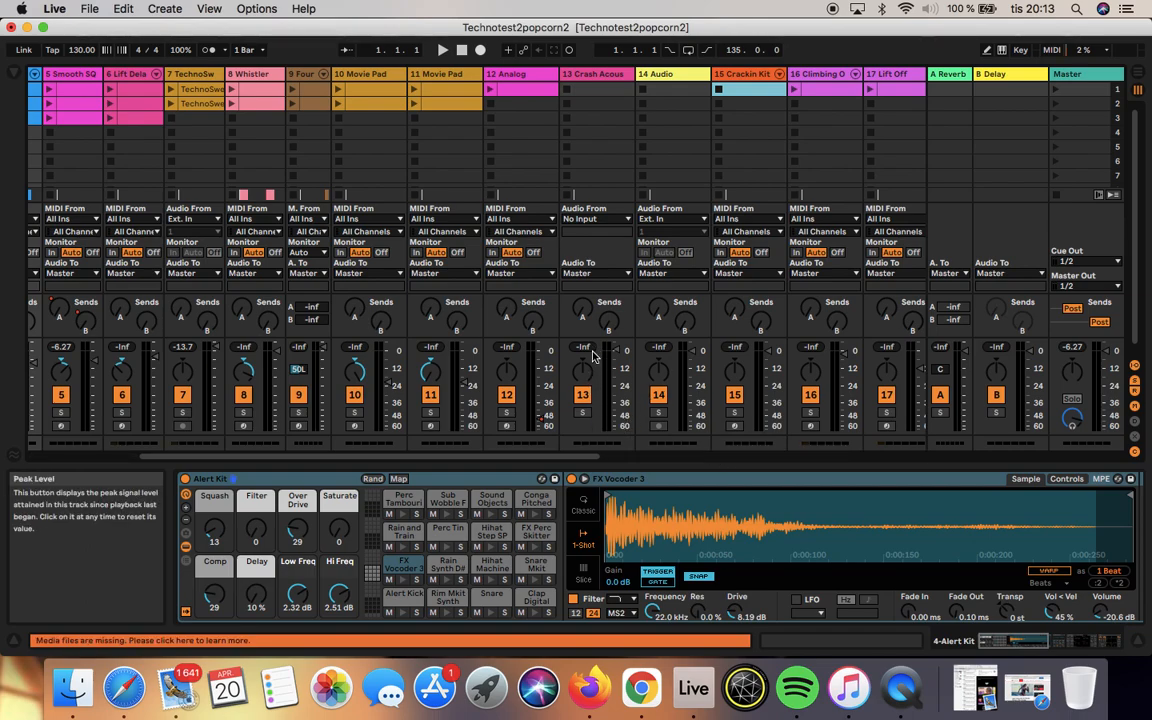
Step: Play the set to check CPU load, unfolding track 13 Crash Acoustified in the Arrangement View before returning to the Session View
{"action": "left_click", "coordinate": [442, 49]}
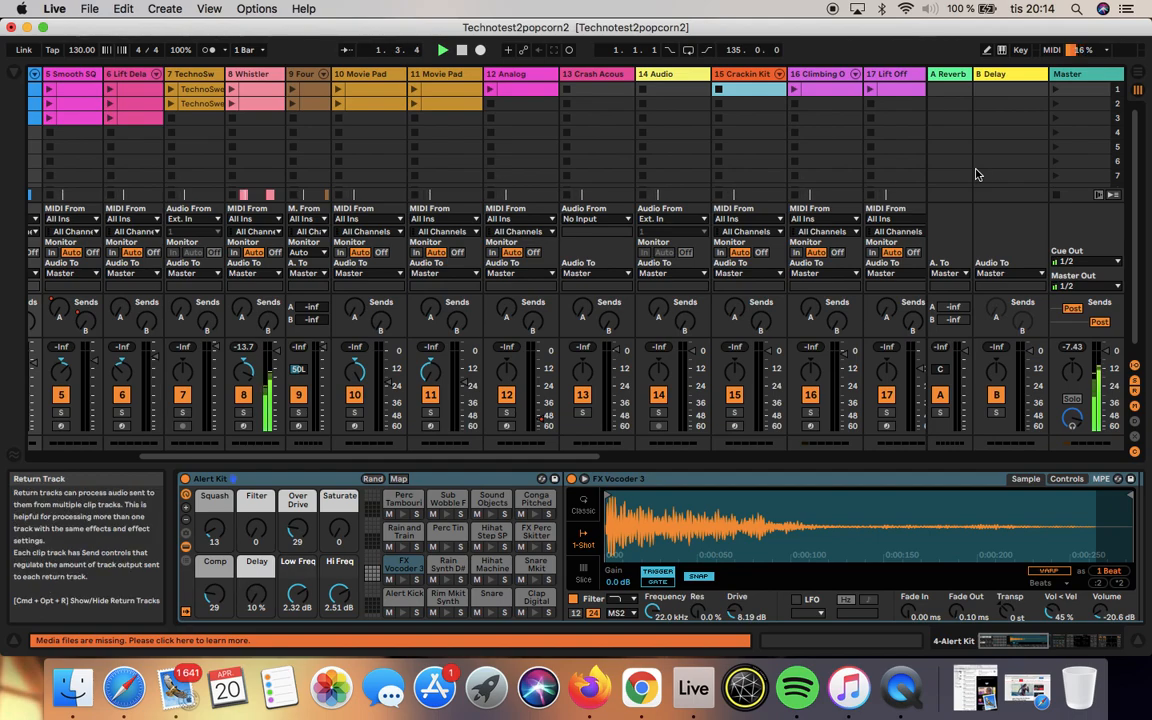
{"action": "left_click", "coordinate": [1141, 76]}
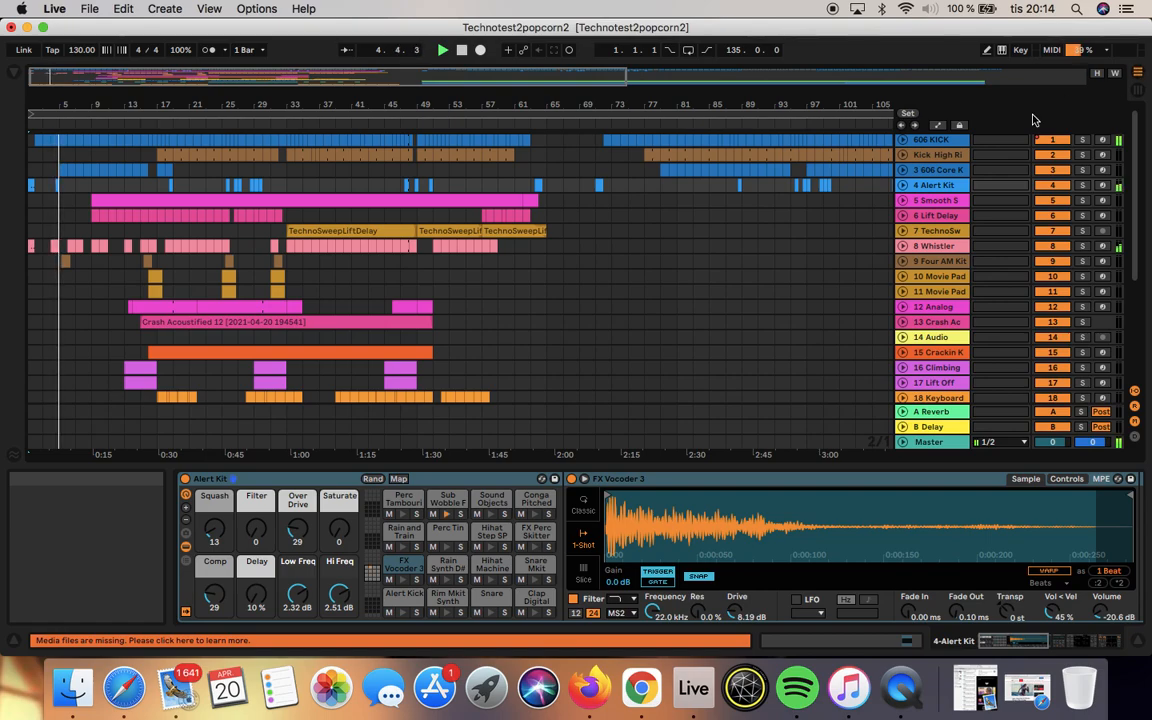
{"action": "left_click", "coordinate": [904, 323]}
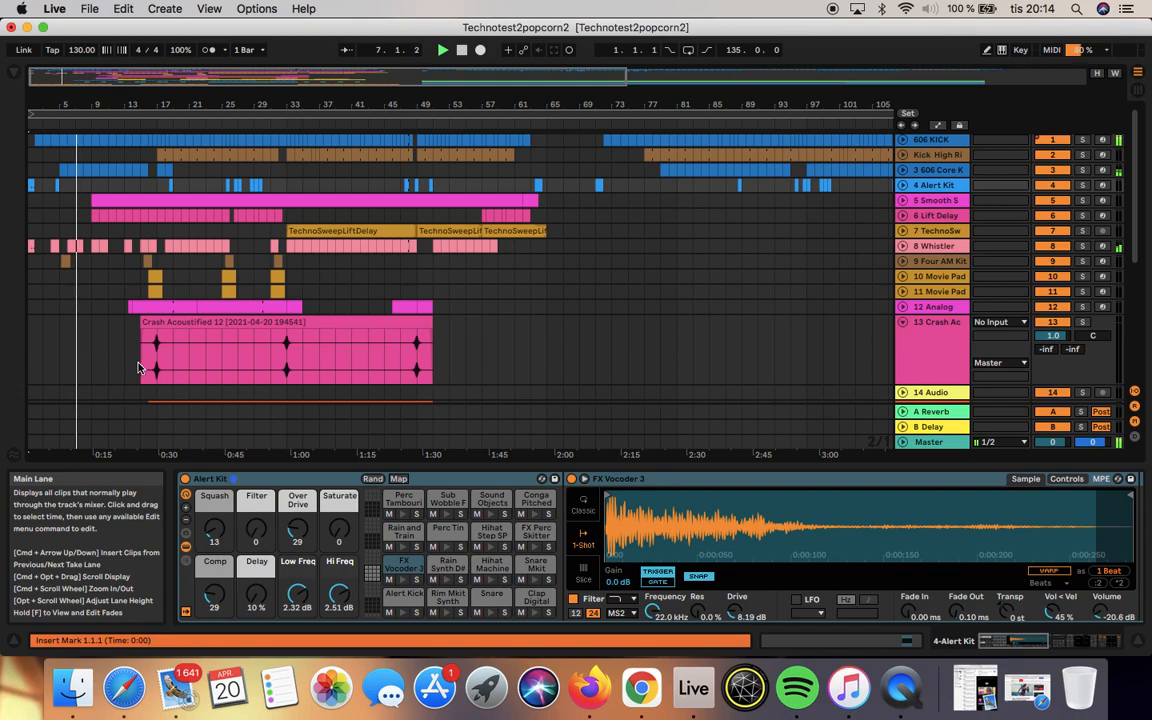
{"action": "left_click", "coordinate": [1137, 72]}
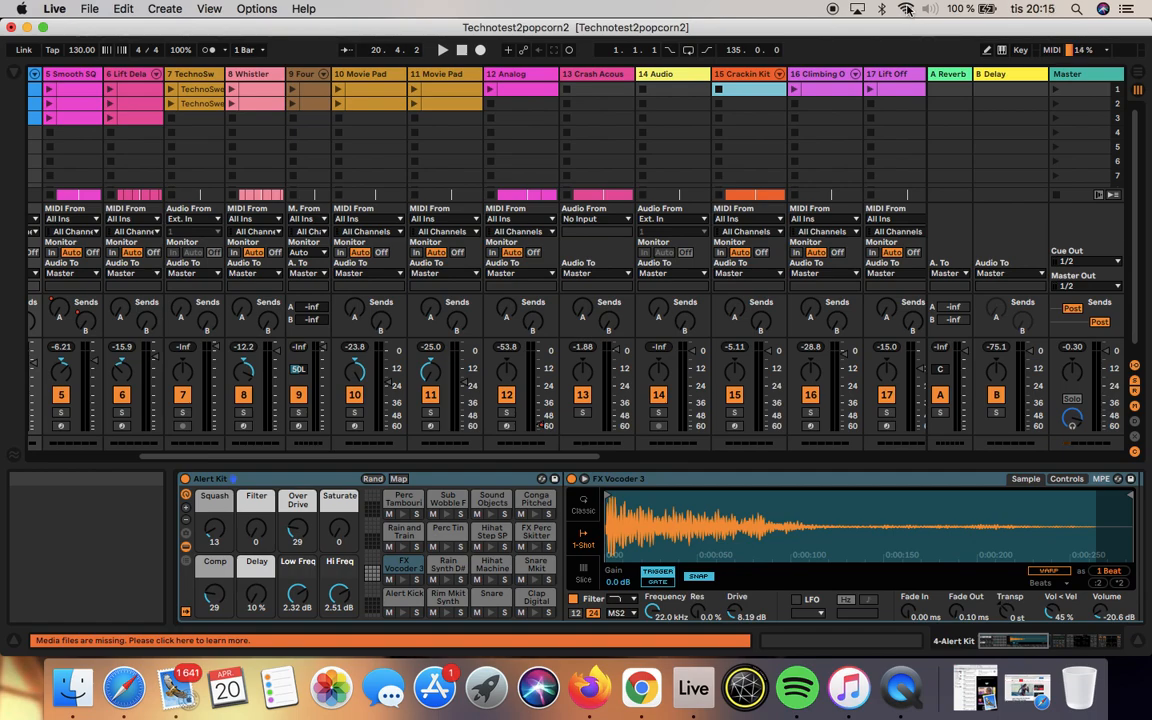
Step: Turn off the computer's Wi-Fi and Bluetooth
{"action": "left_click", "coordinate": [906, 9]}
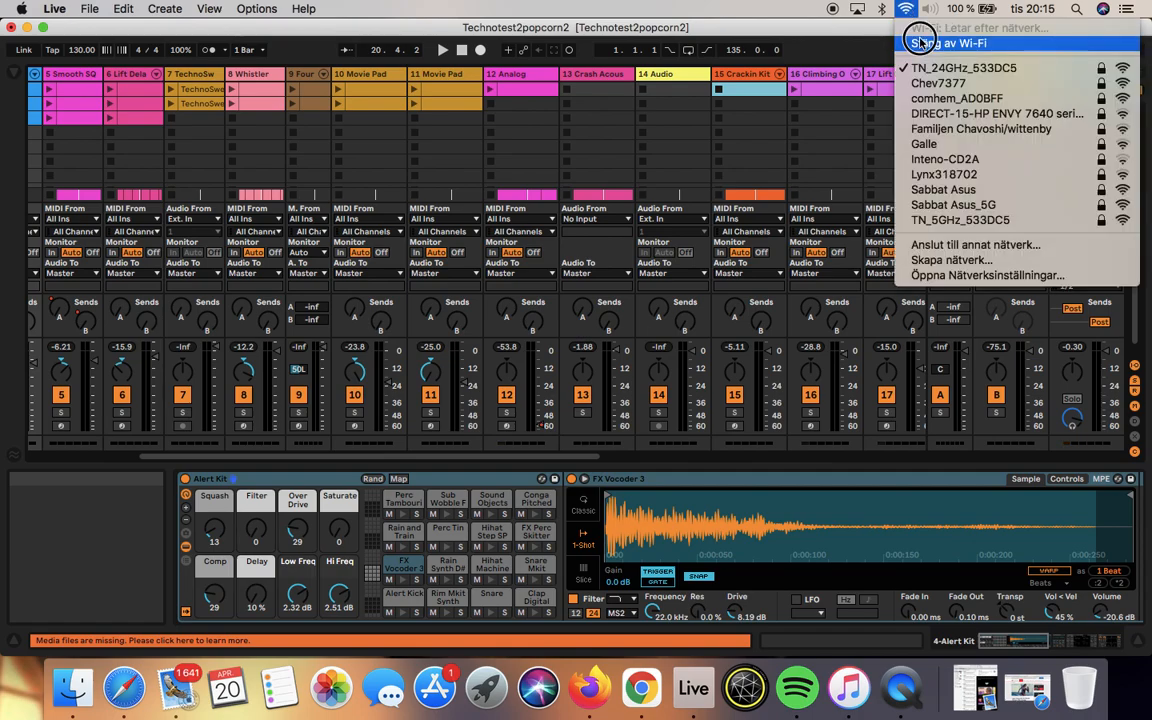
{"action": "left_click", "coordinate": [906, 9]}
{"action": "left_click", "coordinate": [882, 9]}
{"action": "left_click", "coordinate": [935, 43]}
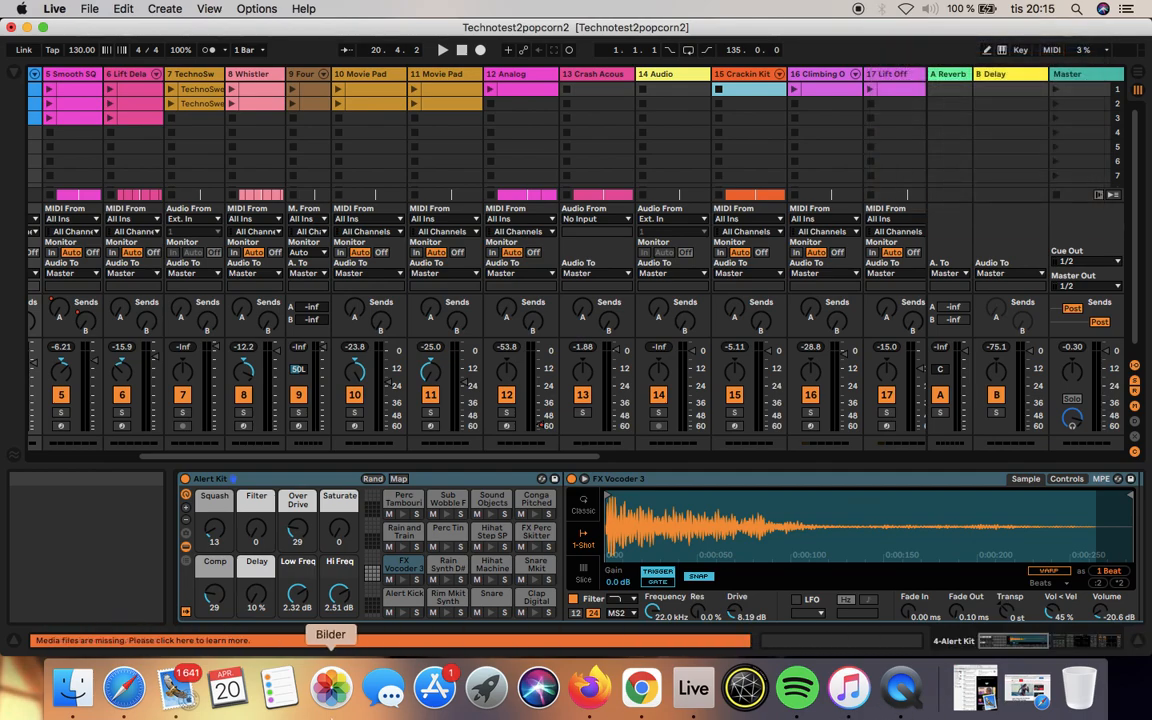
Step: Set the audio buffer size to 2048 Samples in the Live preferences
{"action": "left_click", "coordinate": [54, 9]}
{"action": "left_click", "coordinate": [80, 52]}
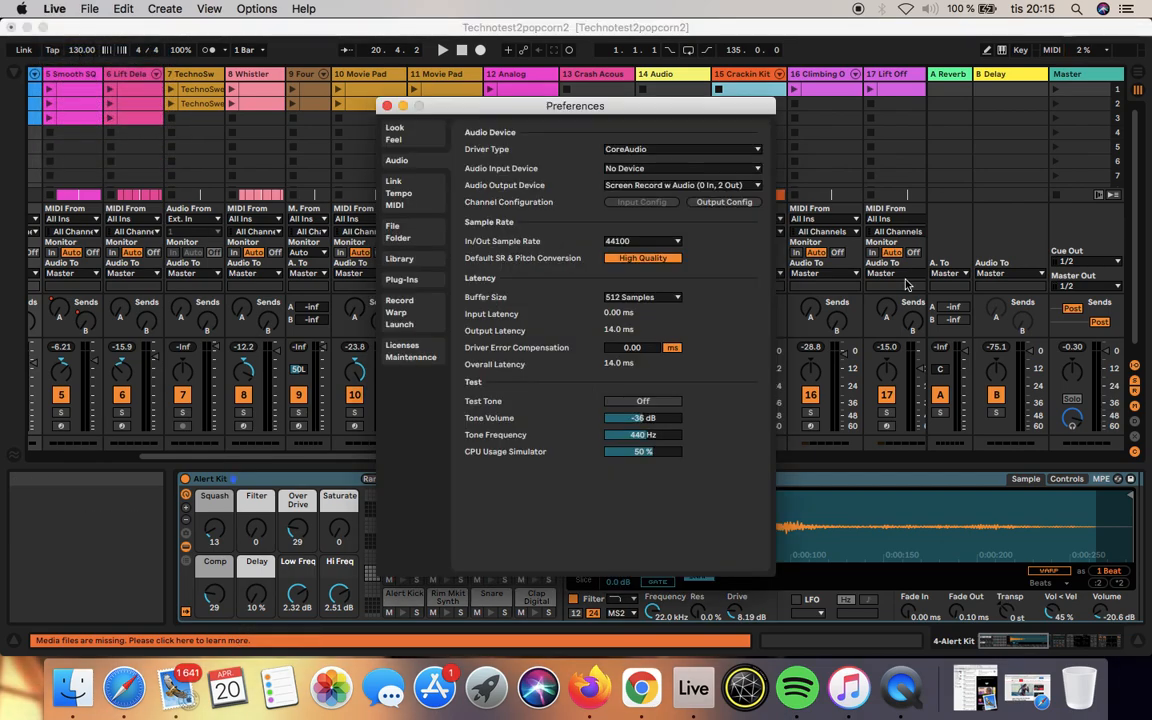
{"action": "left_click", "coordinate": [676, 300]}
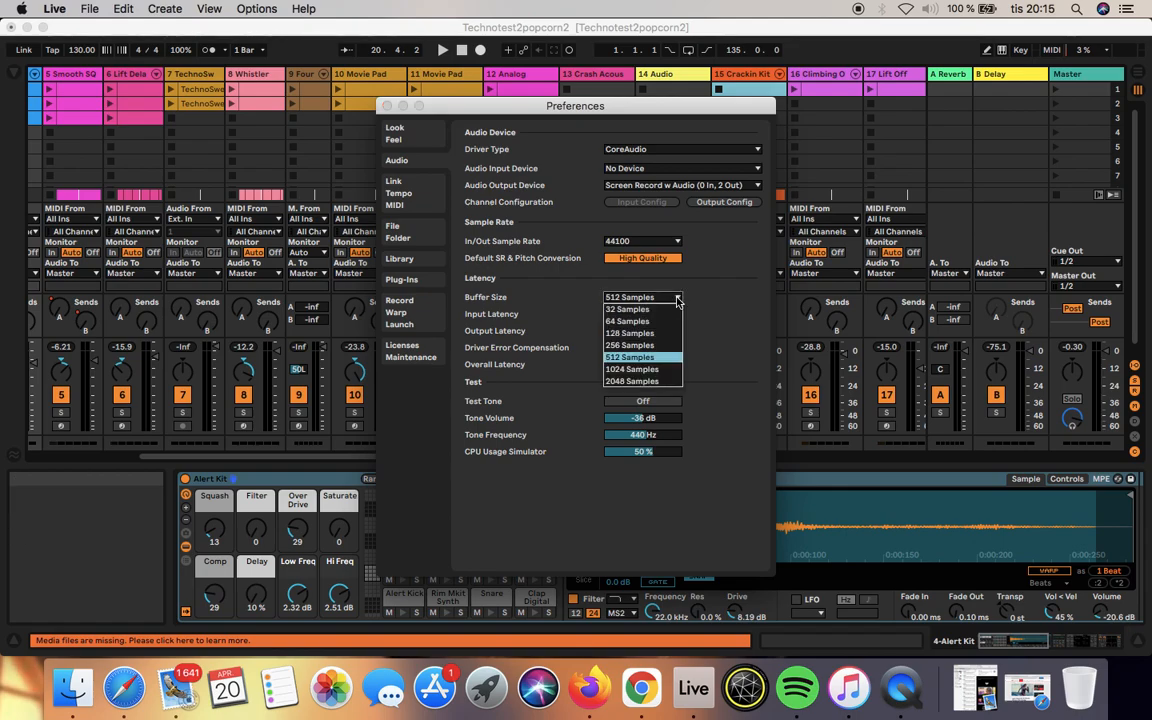
{"action": "left_click", "coordinate": [660, 382]}
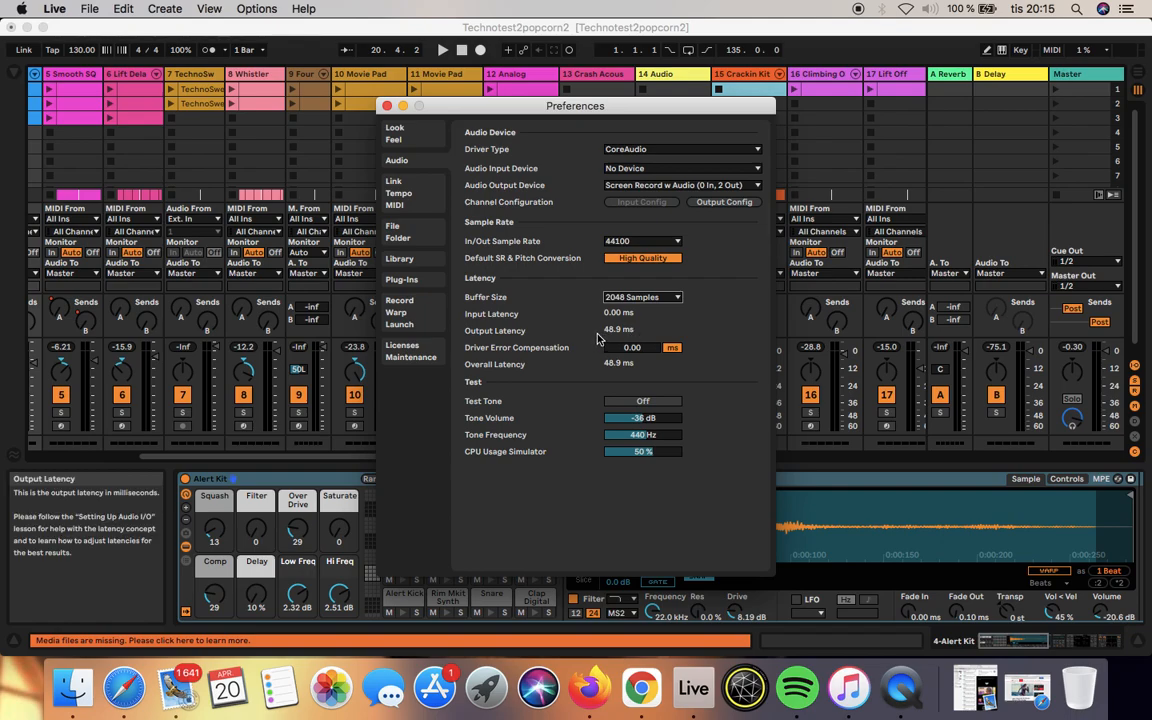
{"action": "left_click", "coordinate": [676, 299]}
{"action": "left_click", "coordinate": [676, 299]}
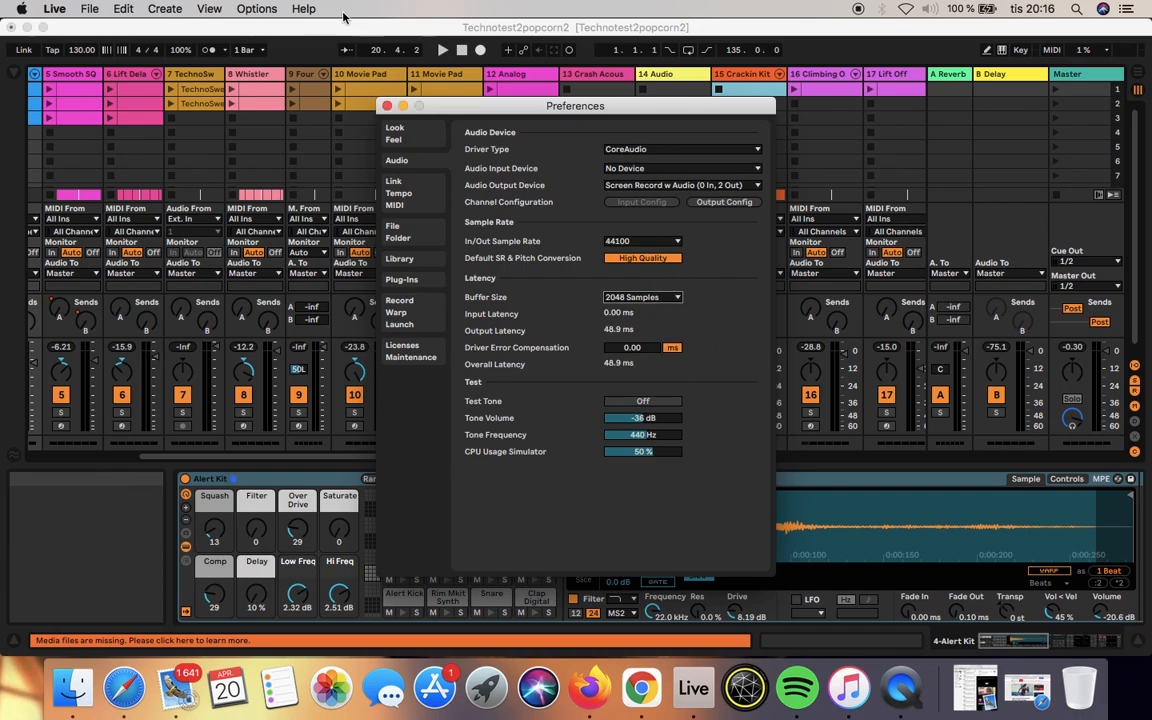
Step: Close the preferences, then view the Creating Beats lesson in the Help View and close the Help View again
{"action": "left_click", "coordinate": [387, 105]}
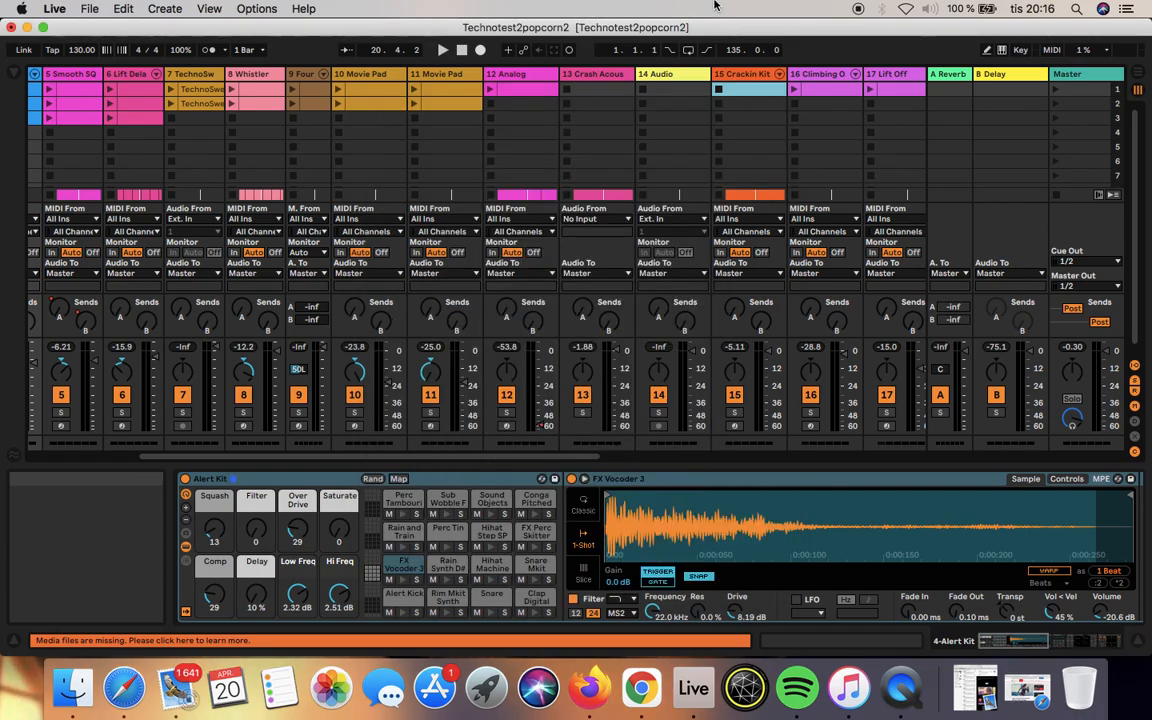
{"action": "left_click", "coordinate": [304, 9]}
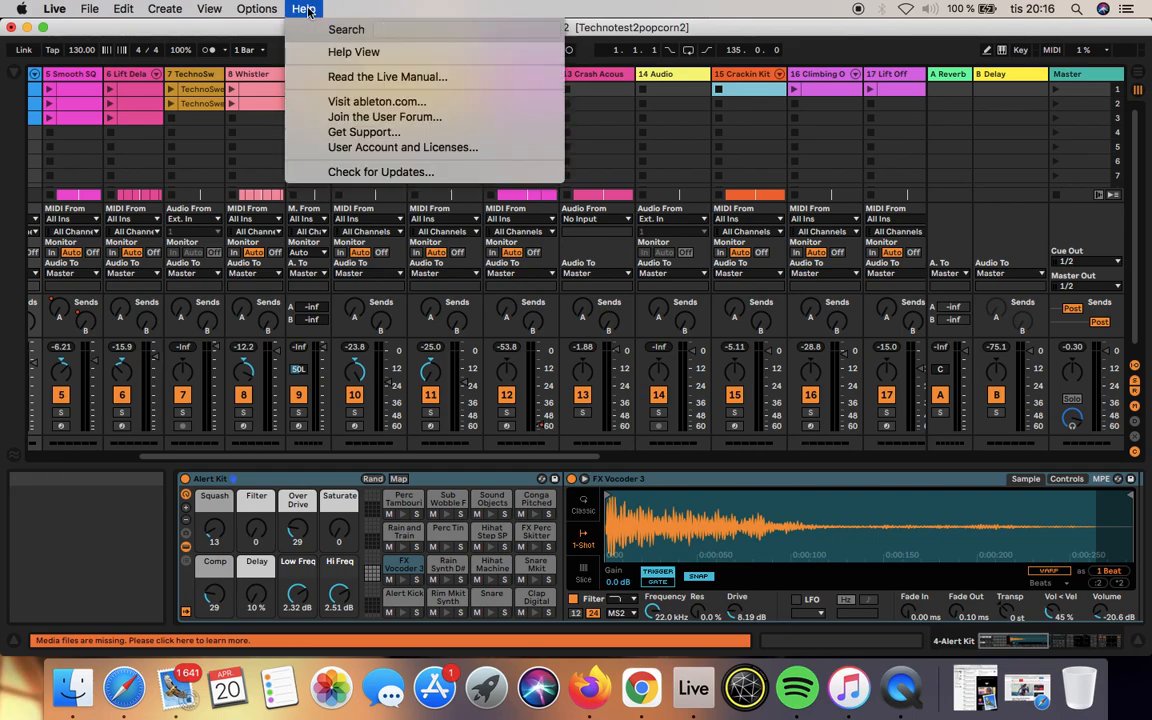
{"action": "left_click", "coordinate": [400, 53]}
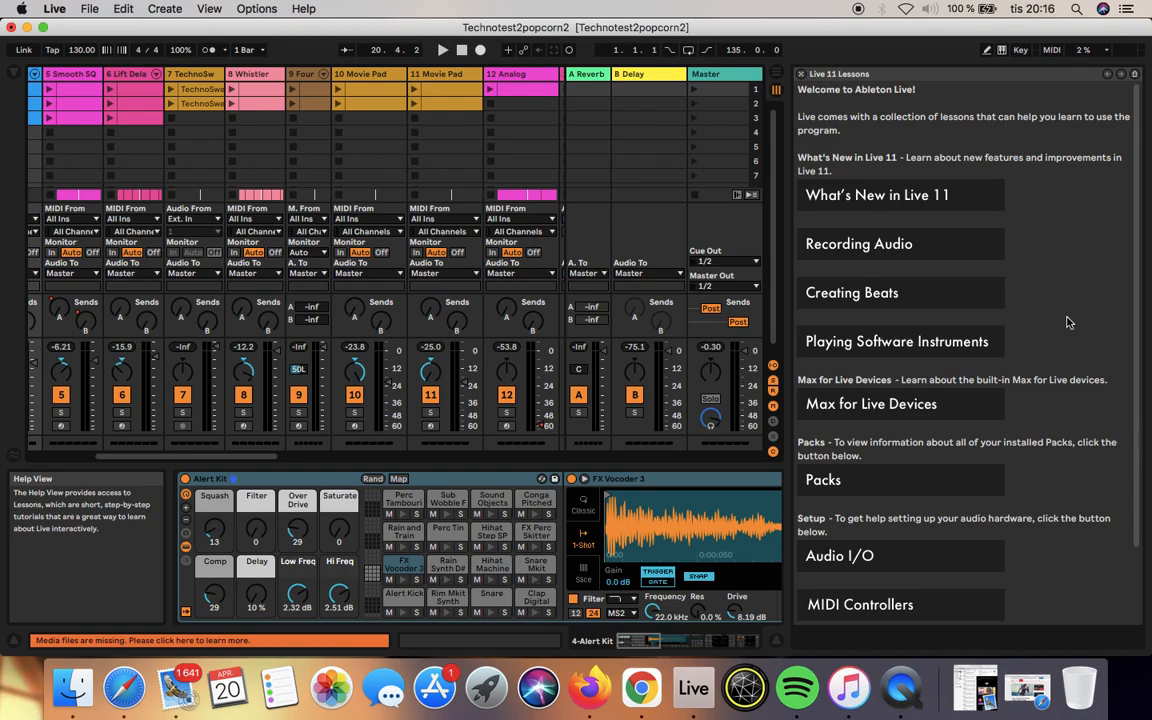
{"action": "left_click", "coordinate": [836, 300]}
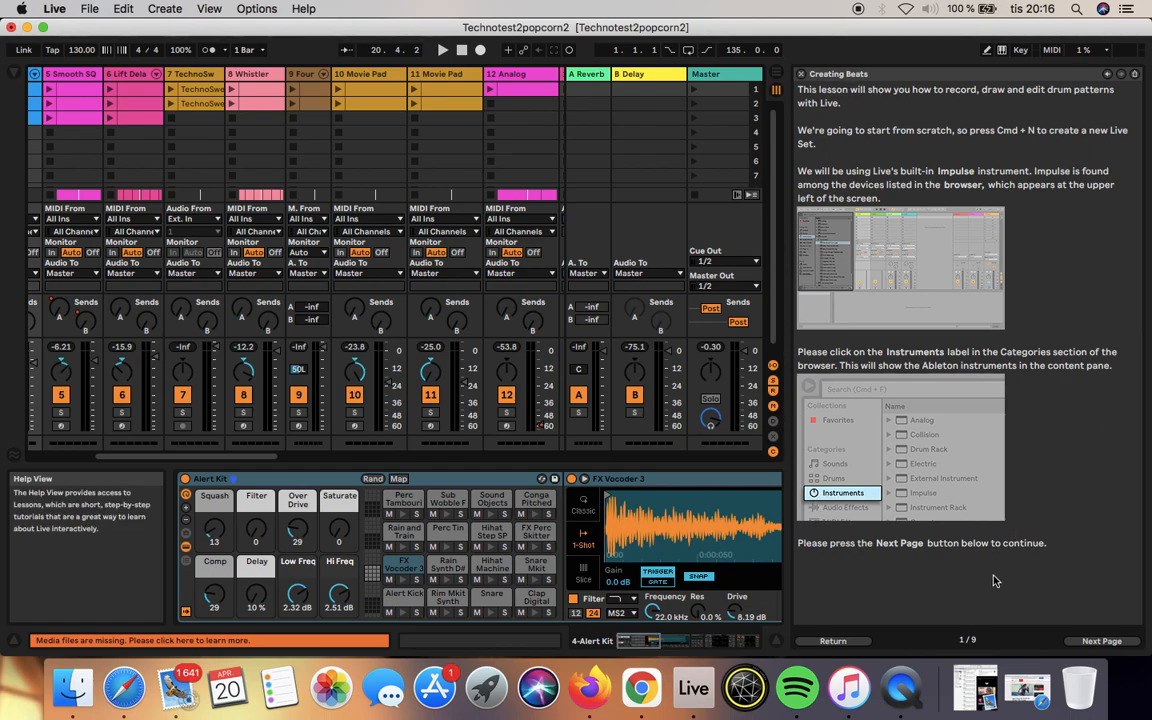
{"action": "left_click", "coordinate": [801, 75]}
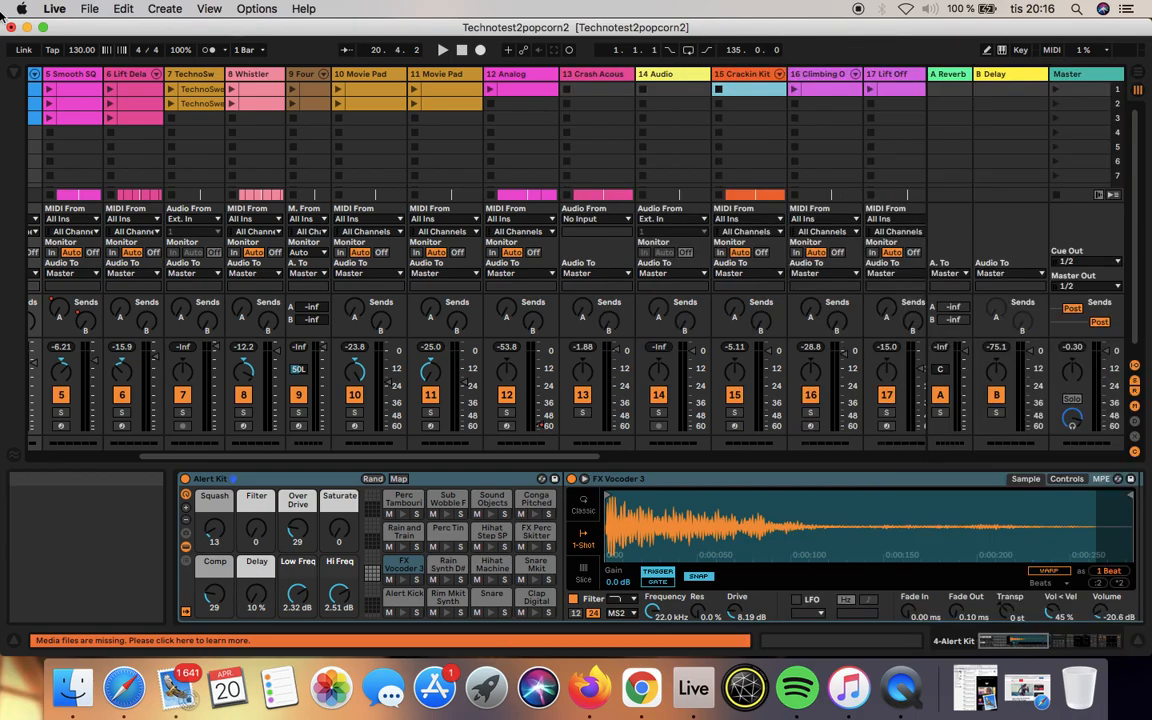
{"action": "left_click", "coordinate": [90, 10]}
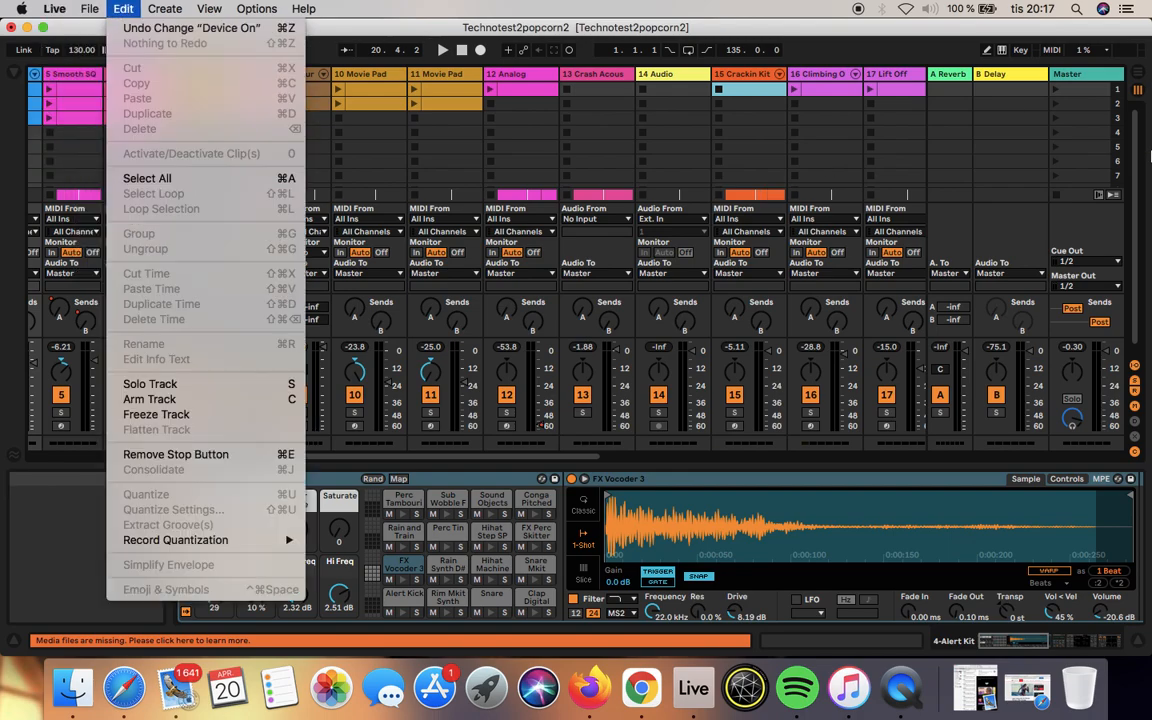
{"action": "left_click", "coordinate": [125, 9]}
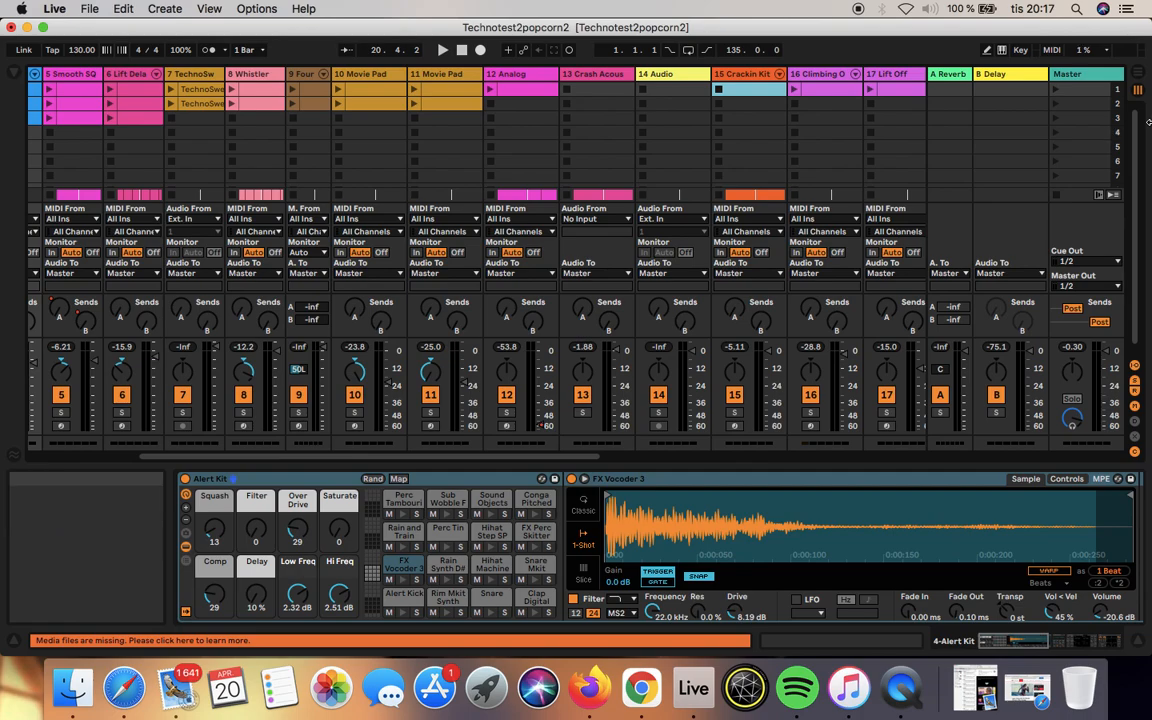
Step: Freeze track 13 Crash Acoustified in the Arrangement View
{"action": "left_click", "coordinate": [1141, 74]}
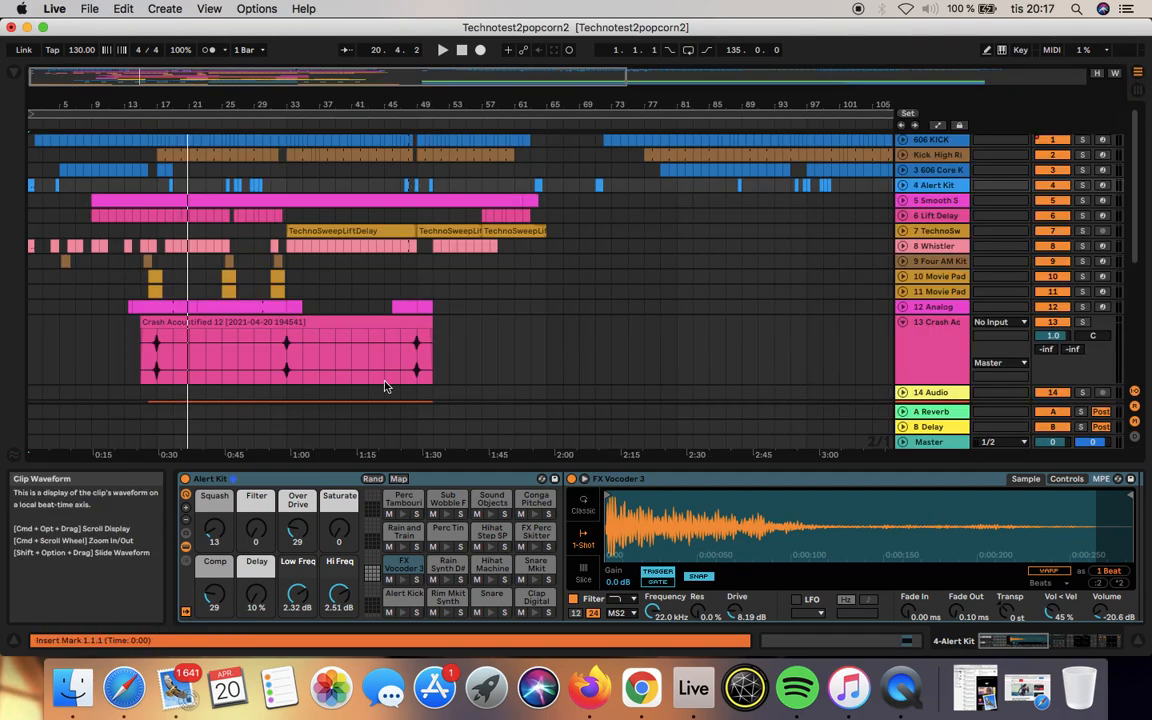
{"action": "left_click_drag", "start_coordinate": [445, 371], "coordinate": [127, 356]}
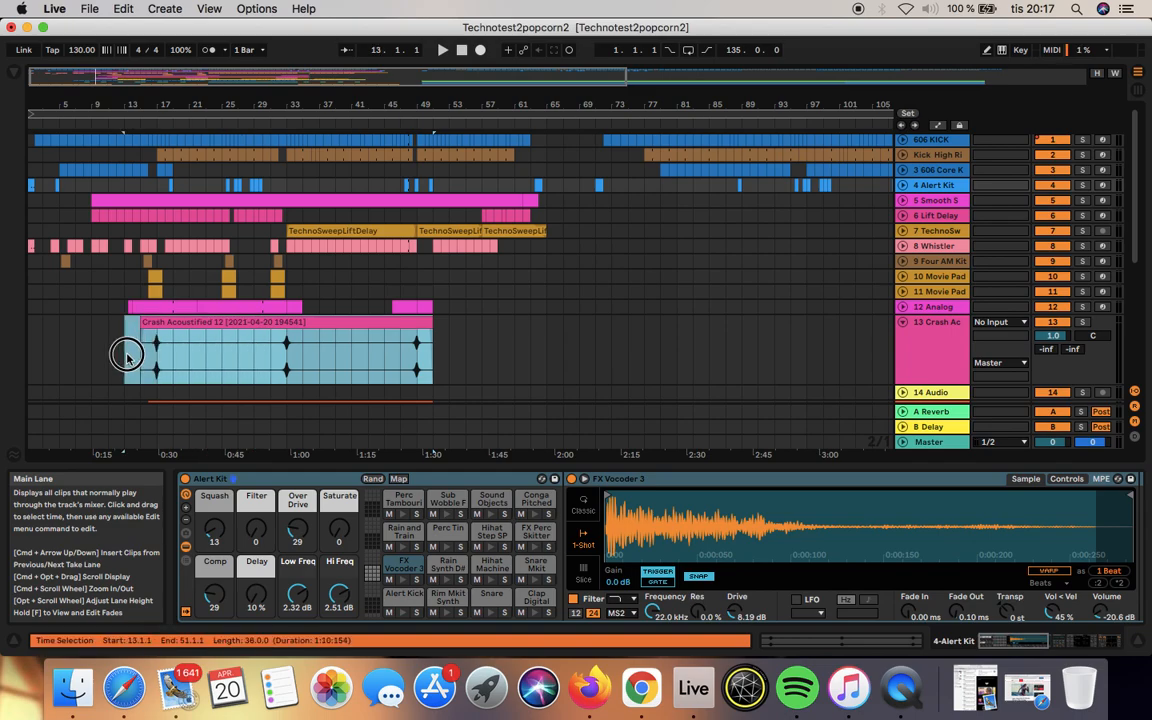
{"action": "left_click", "coordinate": [335, 338]}
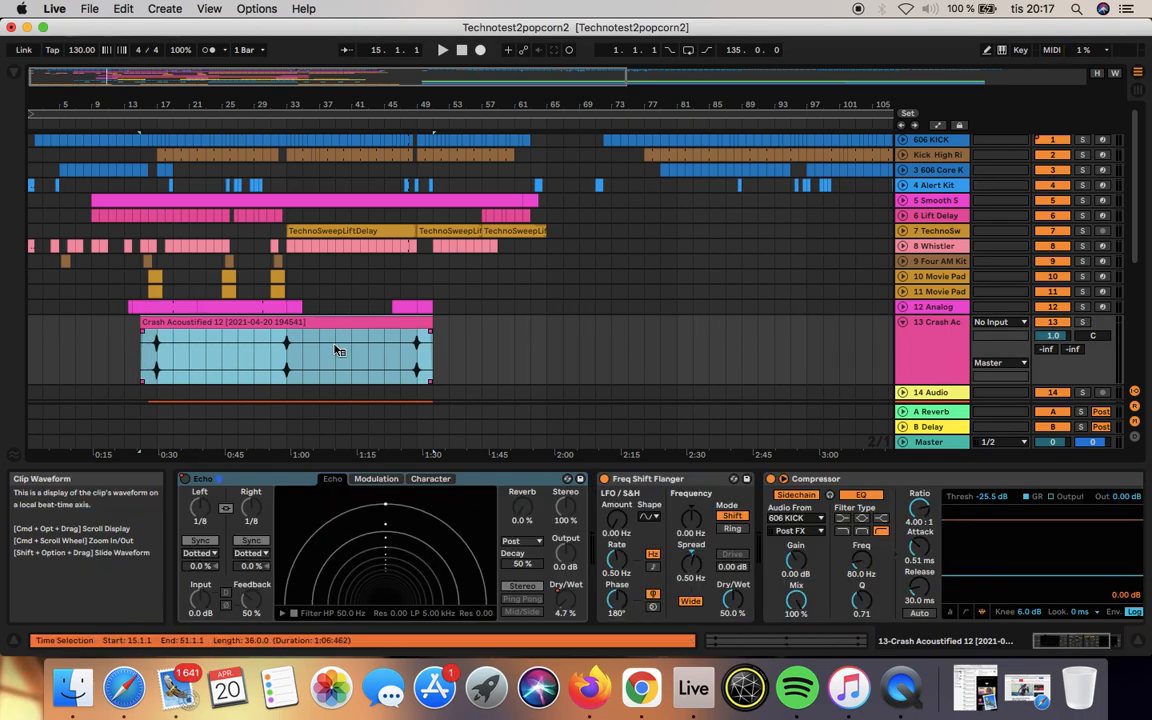
{"action": "right_click", "coordinate": [335, 349]}
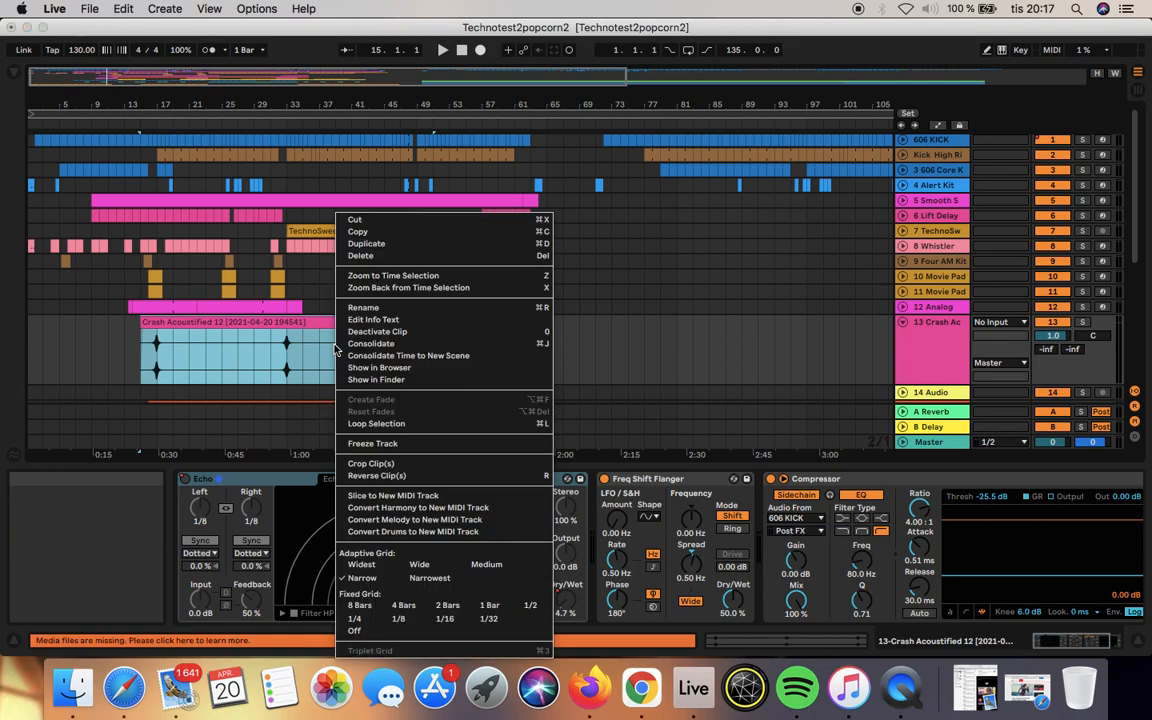
{"action": "left_click", "coordinate": [405, 445]}
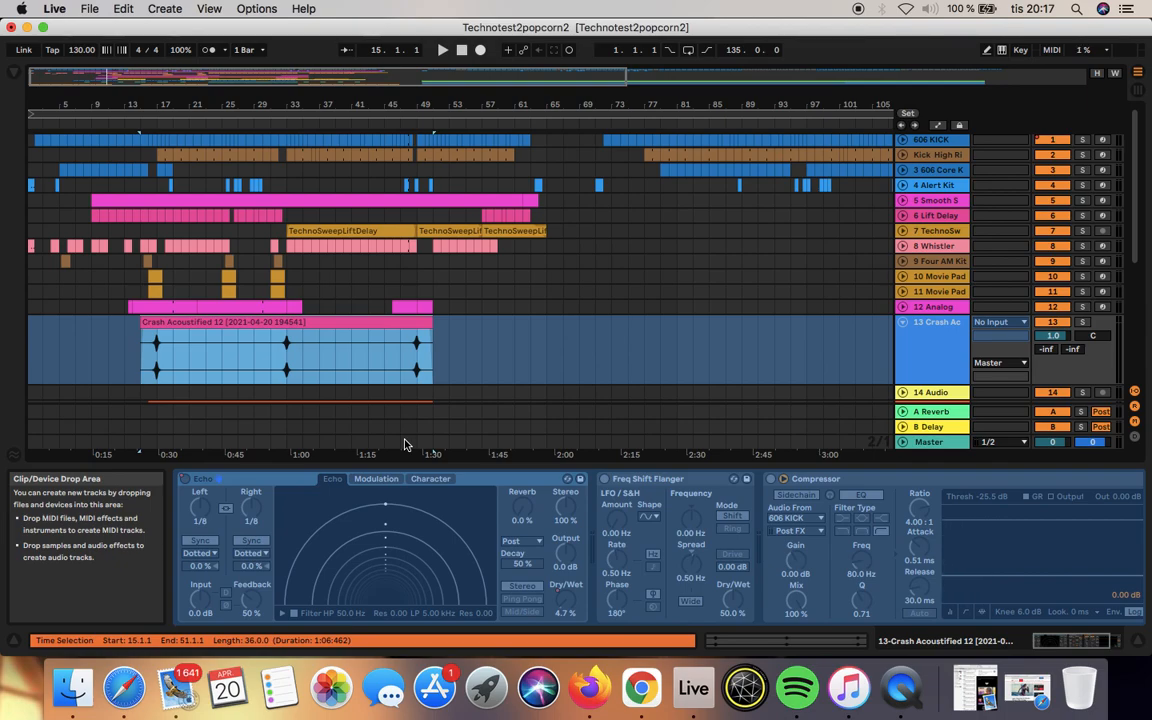
Step: Flatten the frozen track 13 Crash Acoustified and undo the flattening
{"action": "scroll", "coordinate": [700, 283], "scroll_direction": "down", "scroll_amount": 5}
{"action": "scroll", "coordinate": [698, 283], "scroll_direction": "down", "scroll_amount": 1}
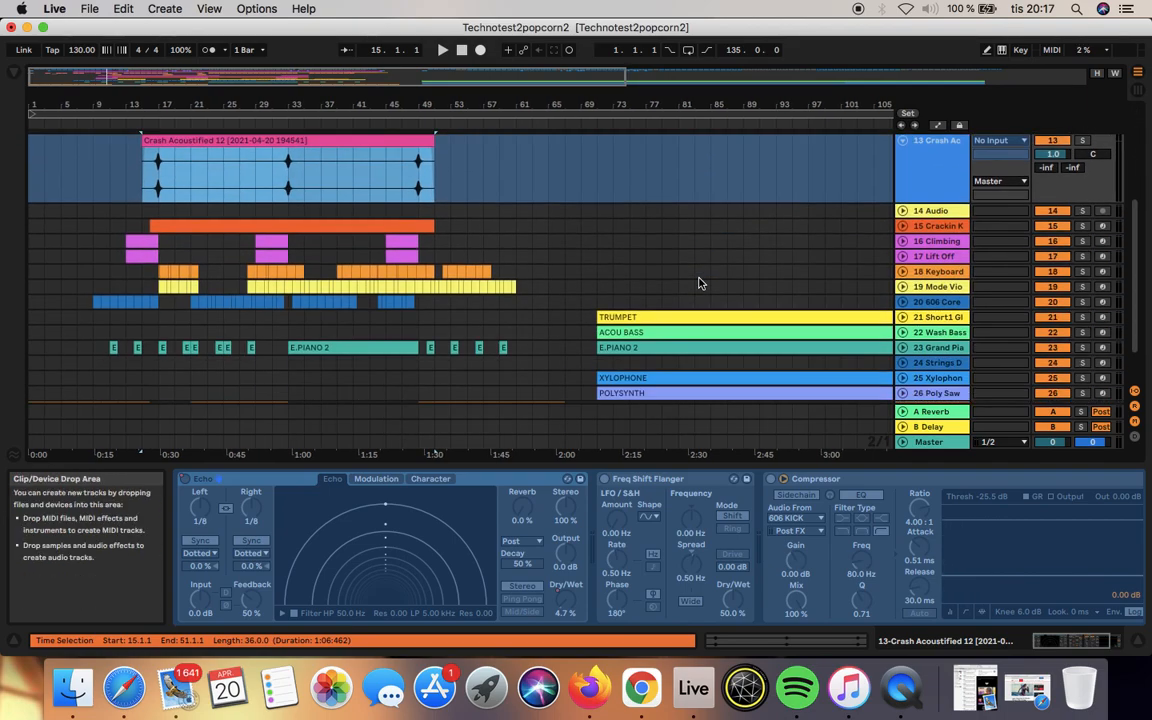
{"action": "scroll", "coordinate": [698, 283], "scroll_direction": "up", "scroll_amount": 1}
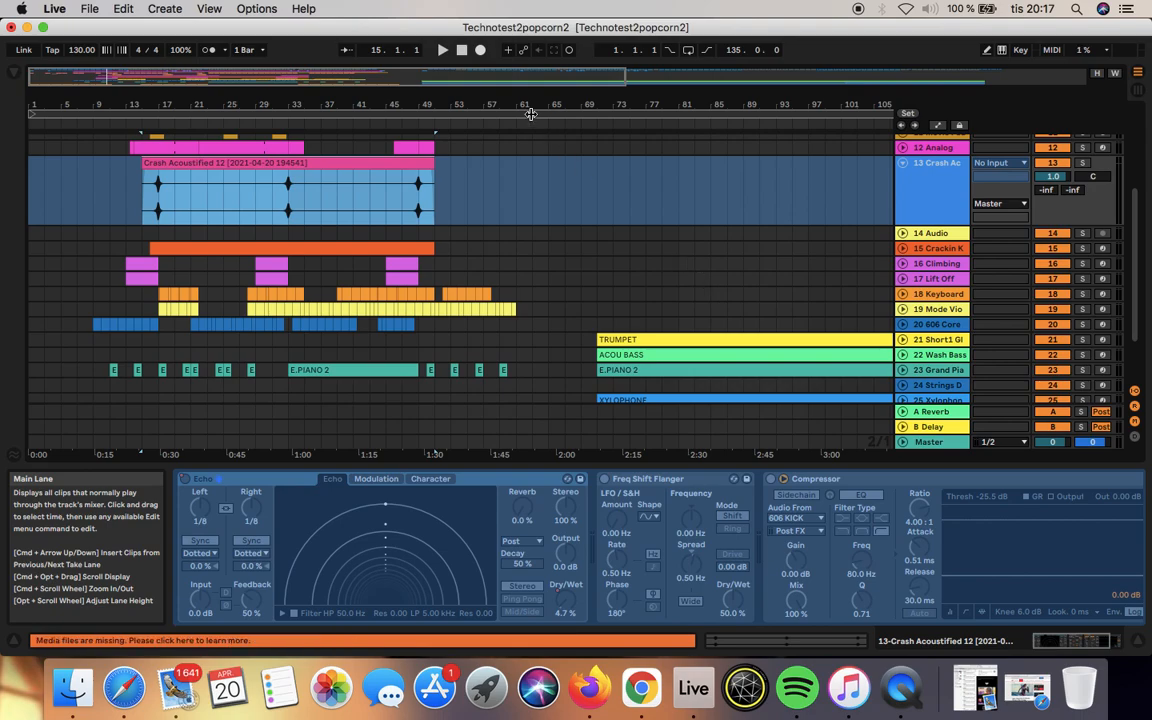
{"action": "left_click_drag", "start_coordinate": [468, 104], "coordinate": [584, 20]}
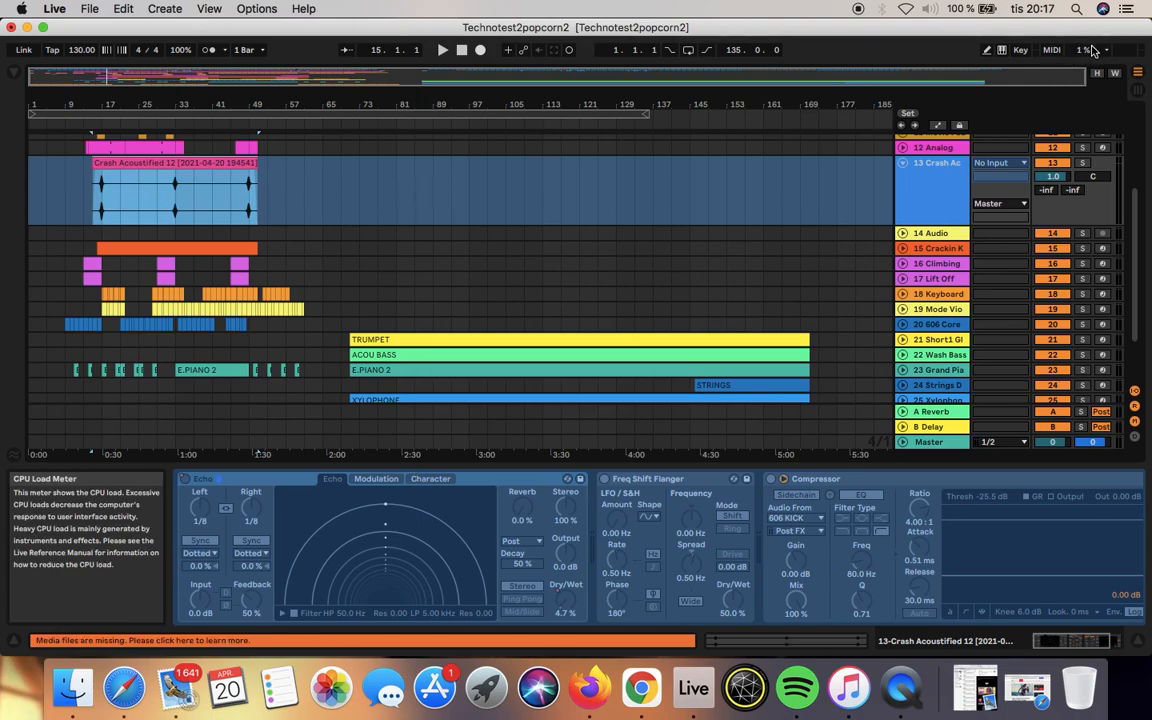
{"action": "scroll", "coordinate": [669, 226], "scroll_direction": "up", "scroll_amount": 3}
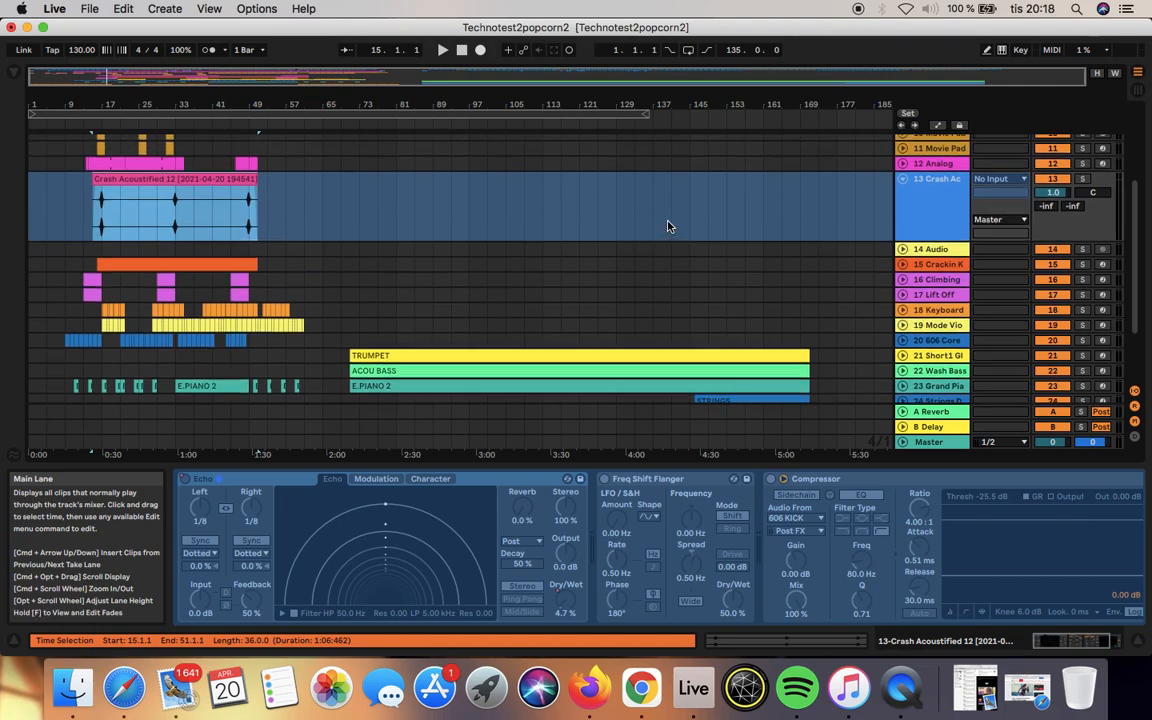
{"action": "right_click", "coordinate": [180, 222]}
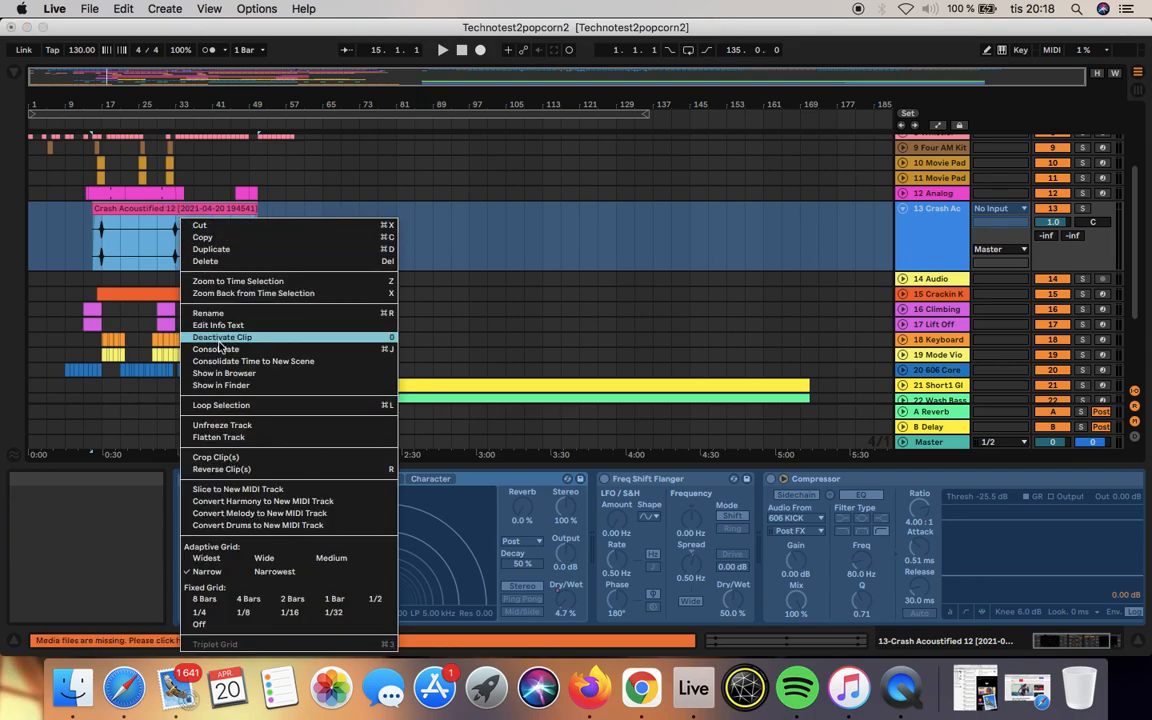
{"action": "left_click", "coordinate": [257, 440]}
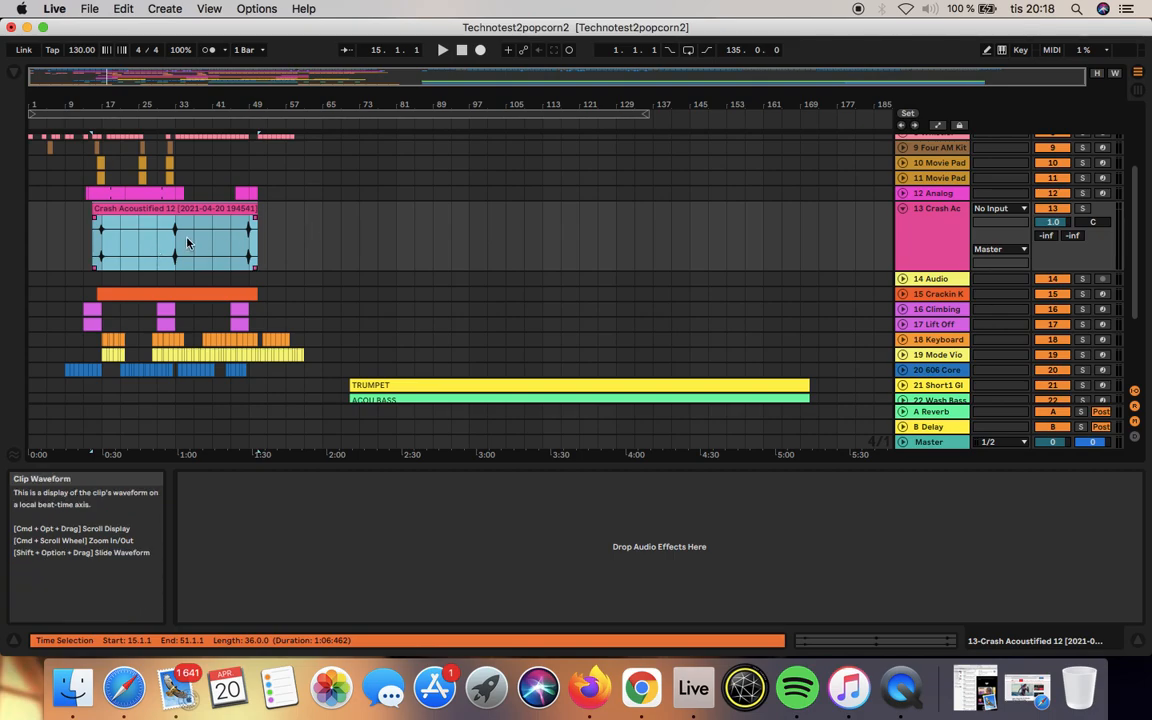
{"action": "key", "text": "super+c"}
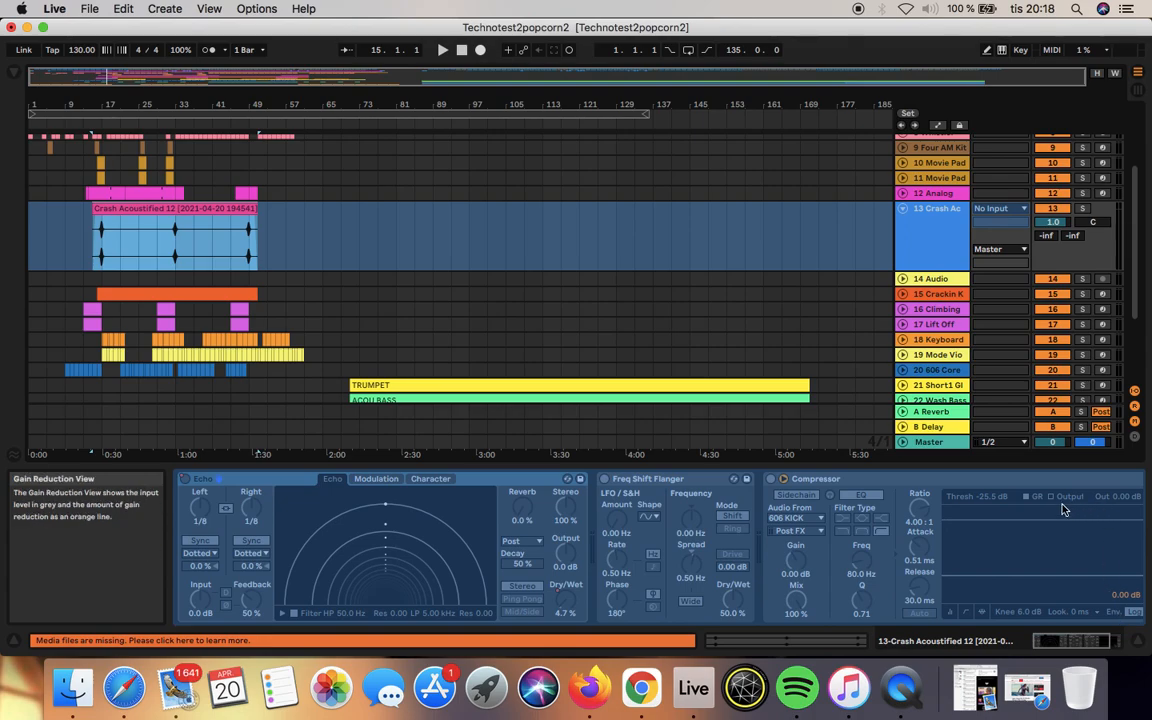
Step: Fold track 13 and hide the Detail View to fit all the arrangement tracks on screen
{"action": "left_click", "coordinate": [902, 208]}
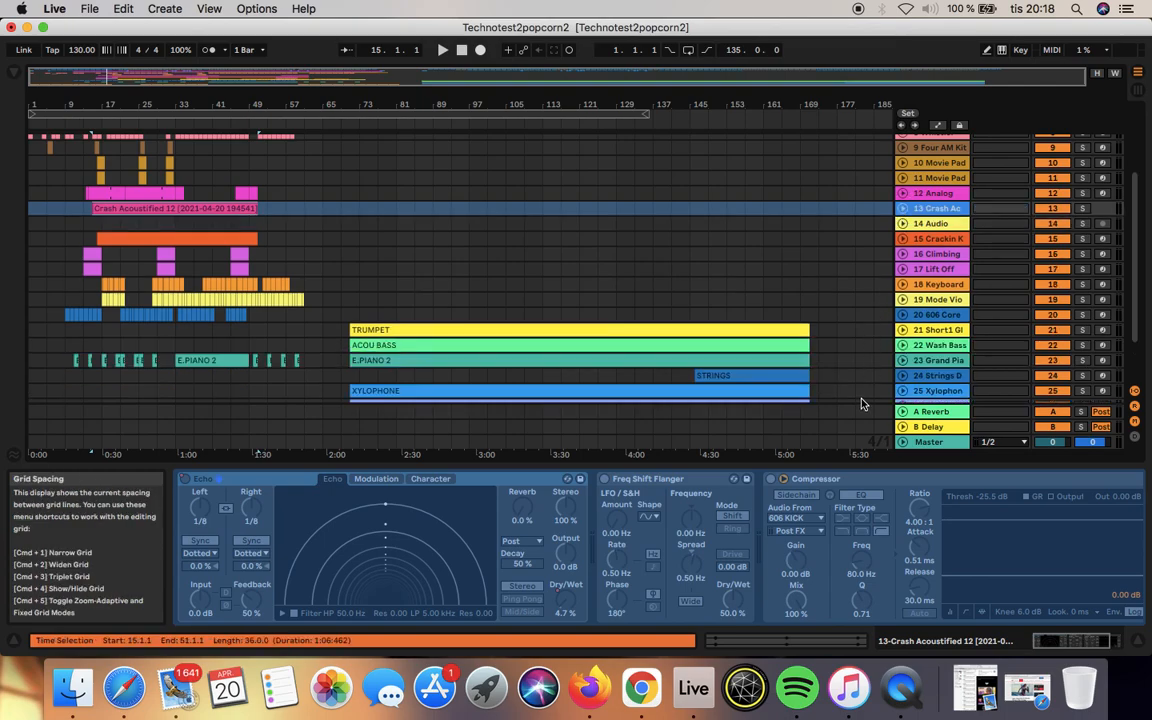
{"action": "left_click", "coordinate": [1141, 646]}
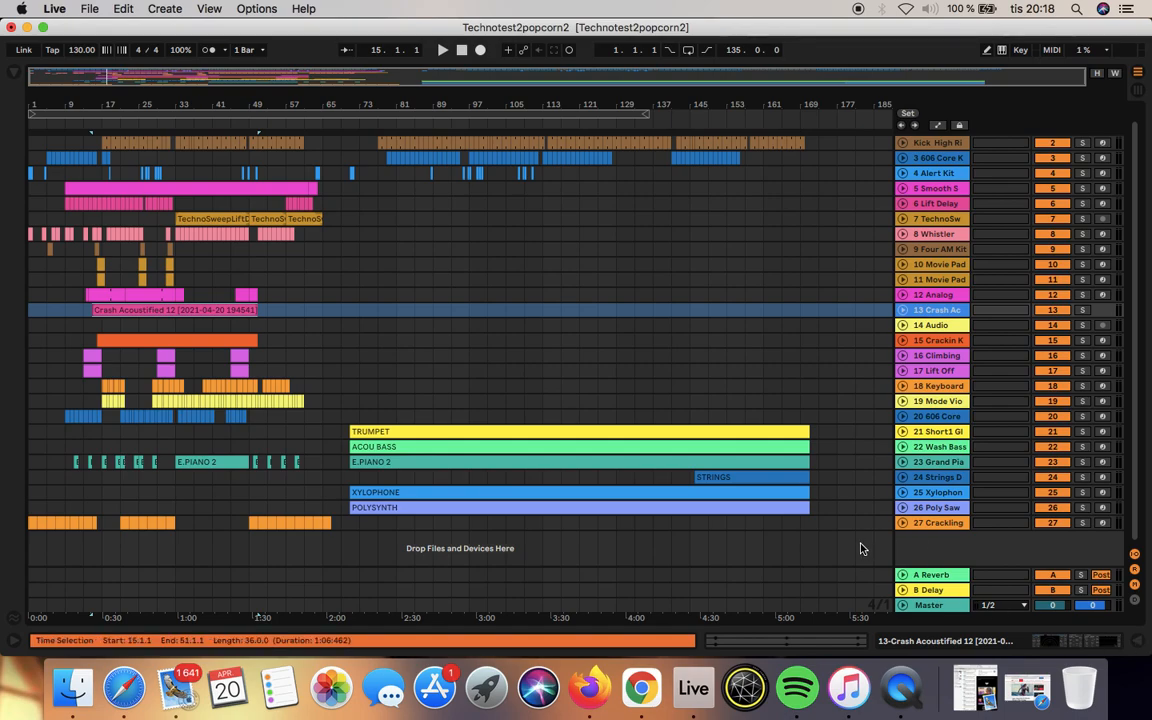
{"action": "scroll", "coordinate": [840, 525], "scroll_direction": "up", "scroll_amount": 1}
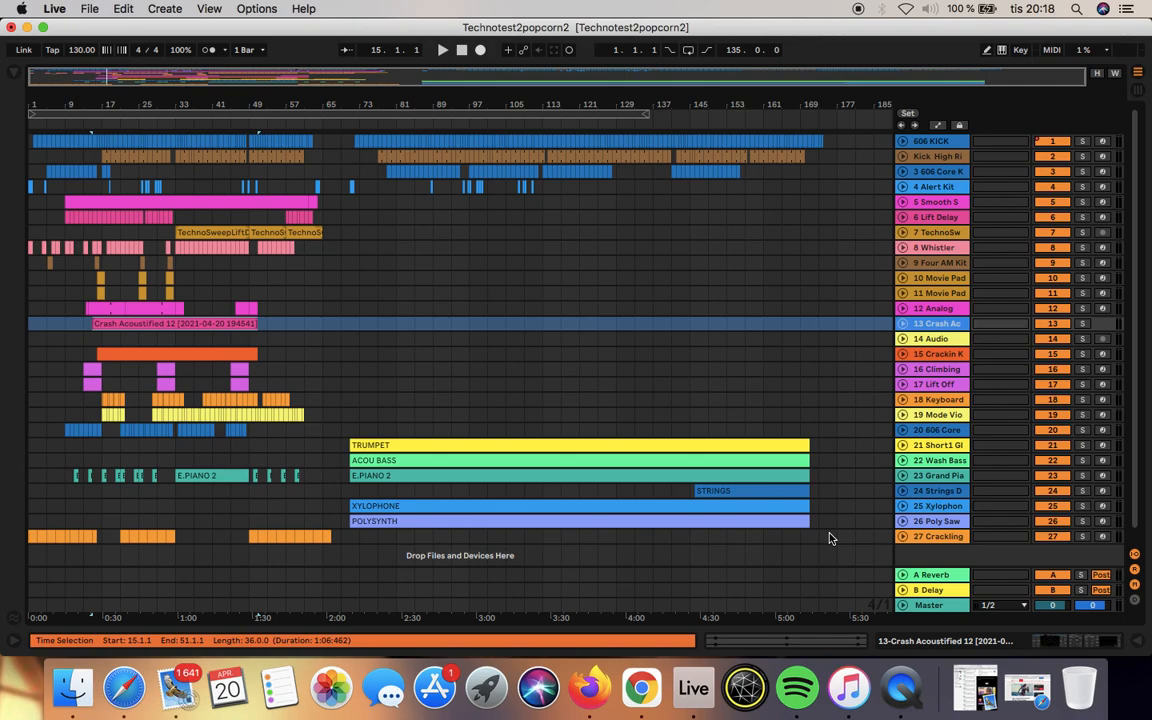
Step: Select all tracks from bar 1 to 177, check the freeze and flatten options without applying them, and clear the selection
{"action": "left_click_drag", "start_coordinate": [829, 539], "coordinate": [14, 121]}
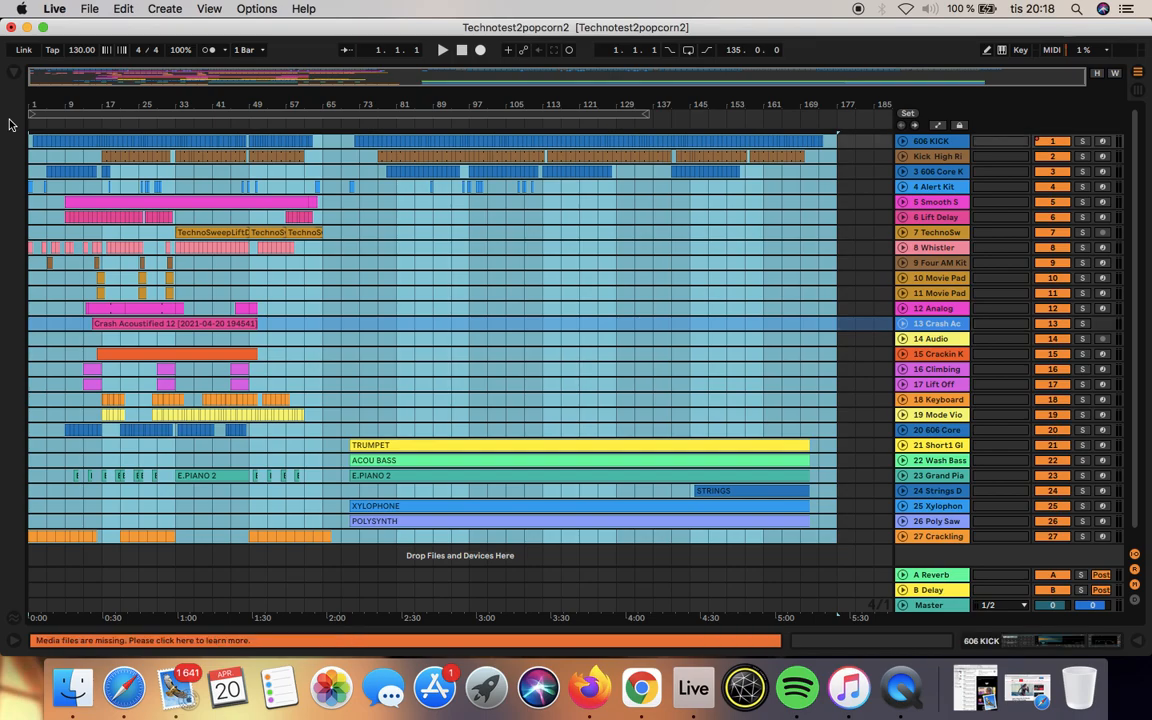
{"action": "right_click", "coordinate": [466, 406]}
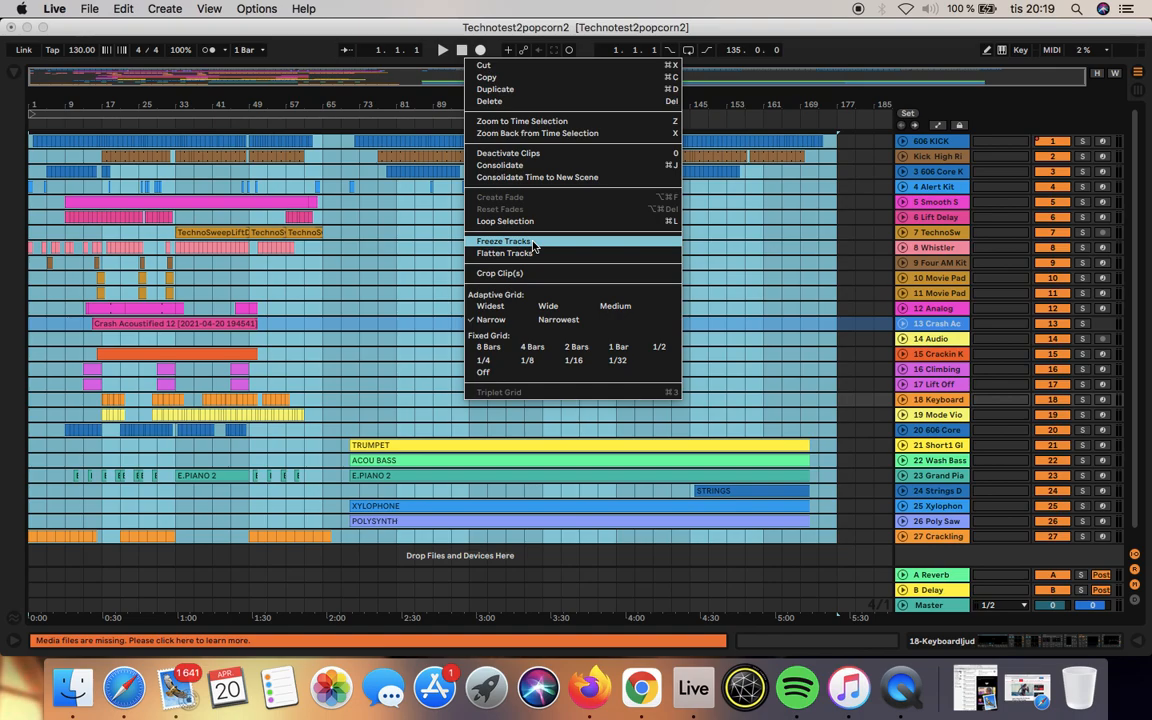
{"action": "left_click", "coordinate": [440, 279]}
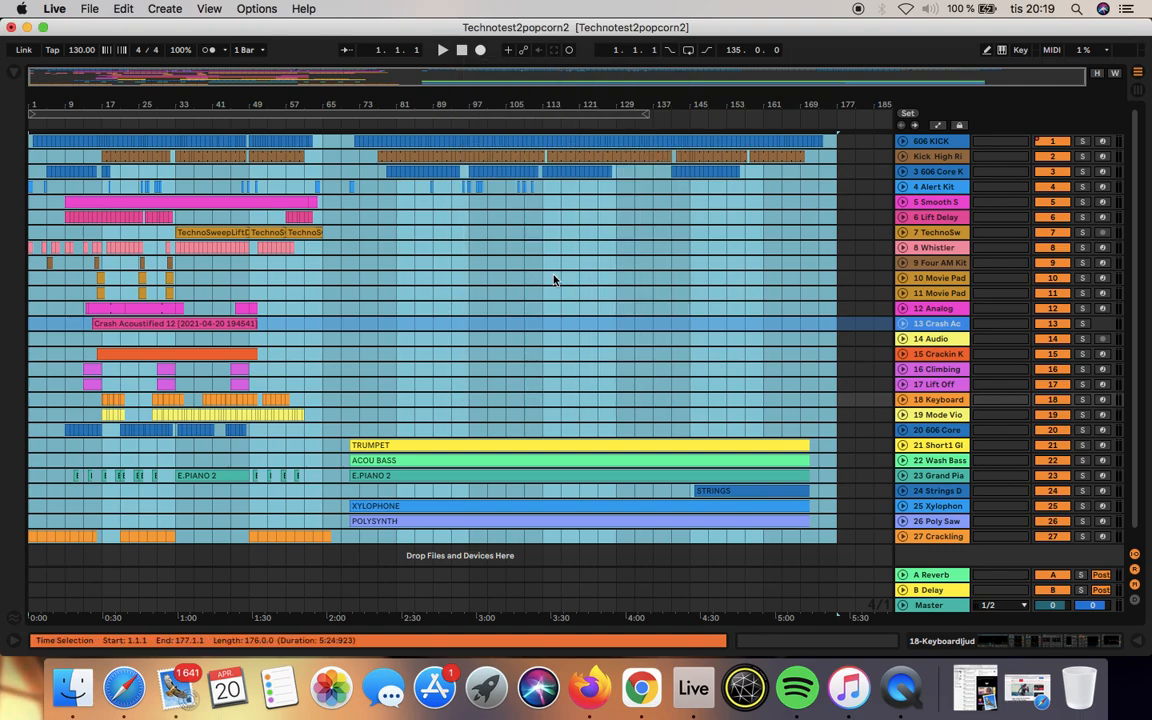
{"action": "left_click", "coordinate": [462, 50]}
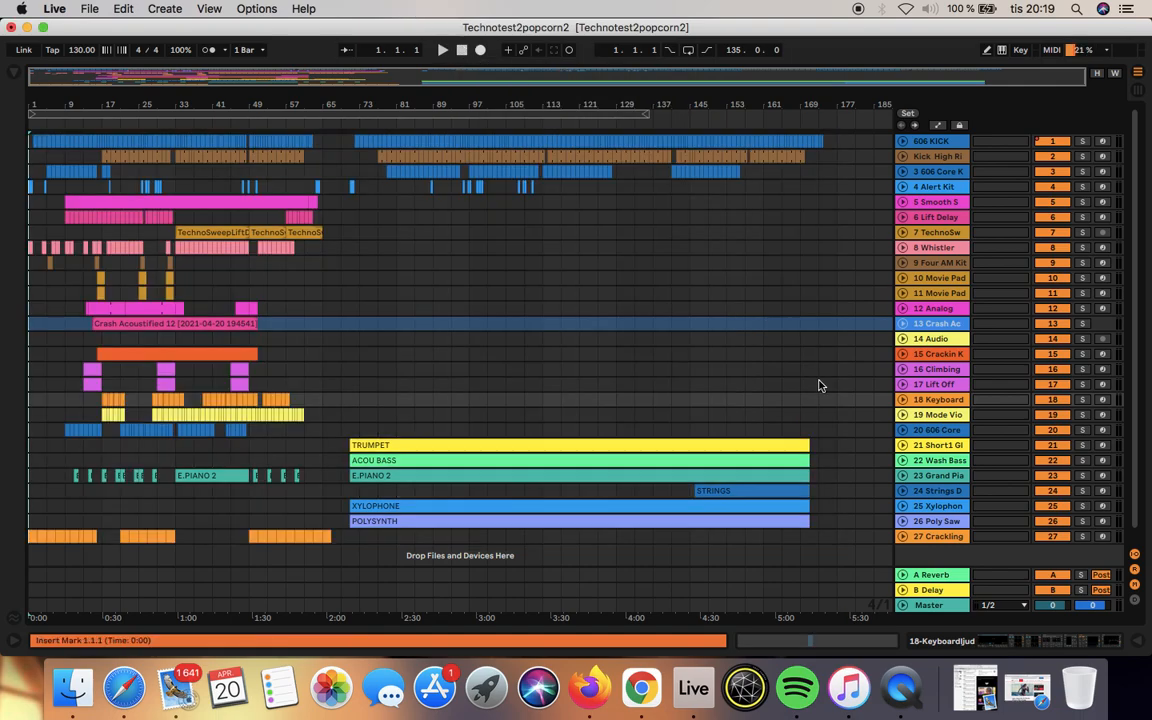
Step: Unfold track 23 Grand Piano in the arrangement and display its device chain in the Detail View
{"action": "left_click_drag", "start_coordinate": [330, 119], "coordinate": [925, 149]}
{"action": "left_click_drag", "start_coordinate": [422, 90], "coordinate": [476, 28]}
{"action": "left_click_drag", "start_coordinate": [394, 94], "coordinate": [362, 92]}
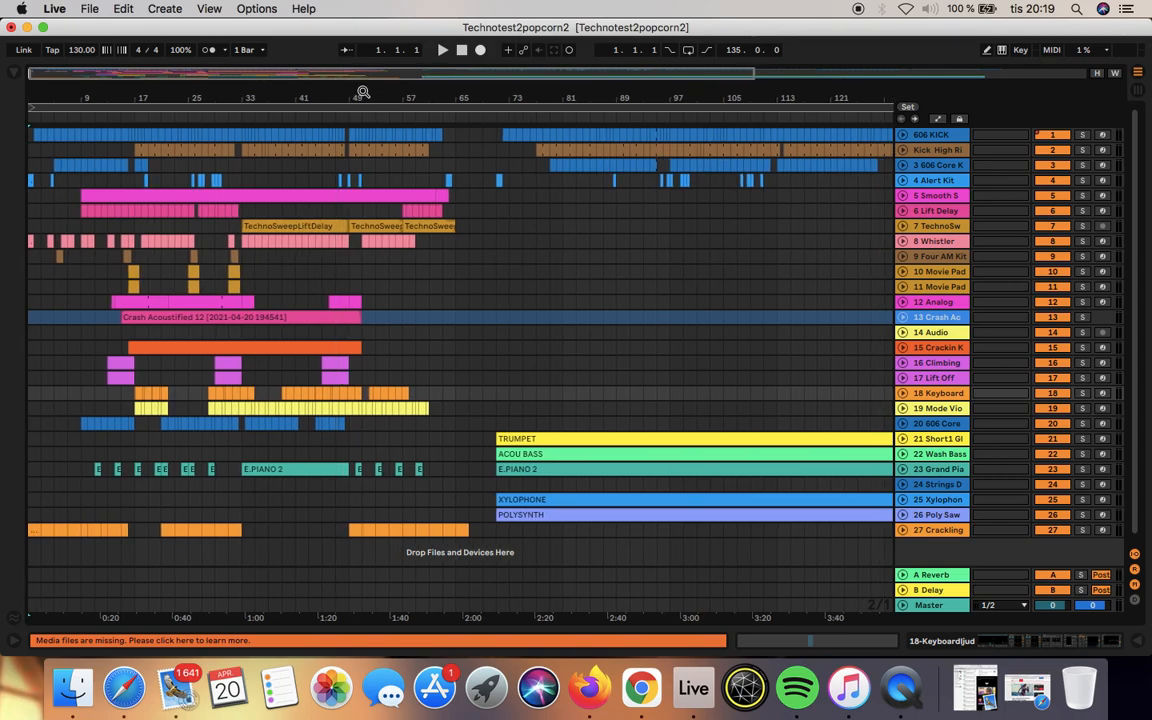
{"action": "left_click", "coordinate": [902, 470]}
{"action": "scroll", "coordinate": [866, 496], "scroll_direction": "down", "scroll_amount": 1}
{"action": "scroll", "coordinate": [866, 496], "scroll_direction": "down", "scroll_amount": 2}
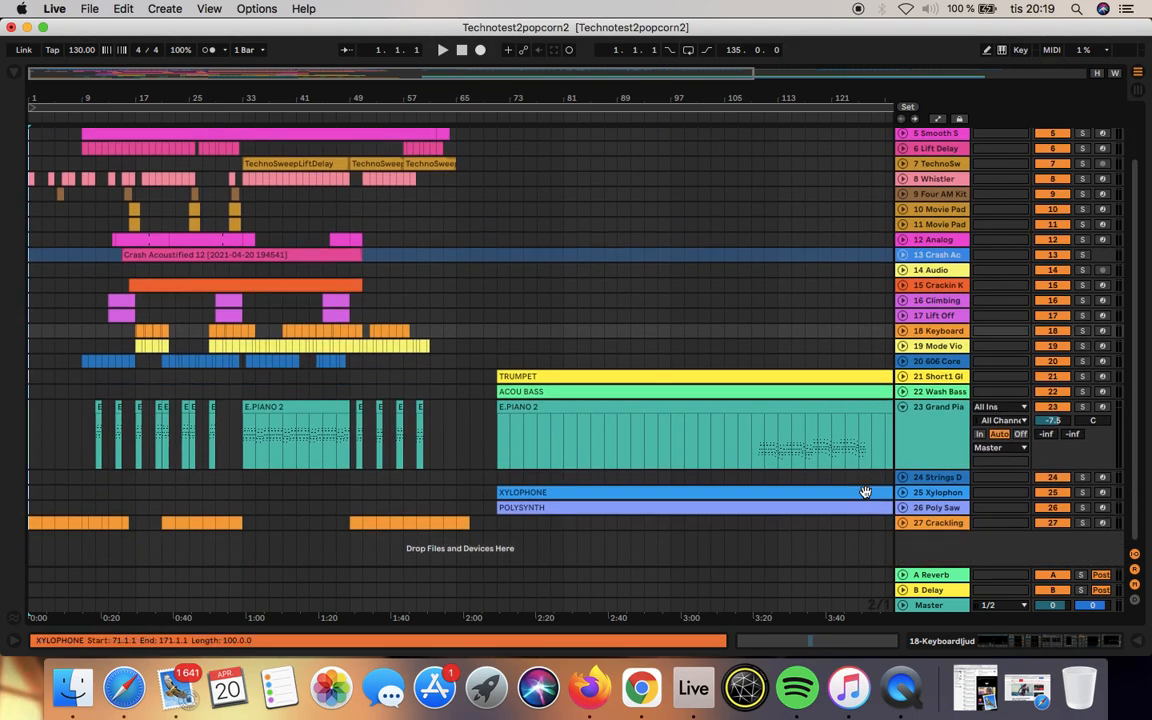
{"action": "left_click_drag", "start_coordinate": [417, 93], "coordinate": [823, 280]}
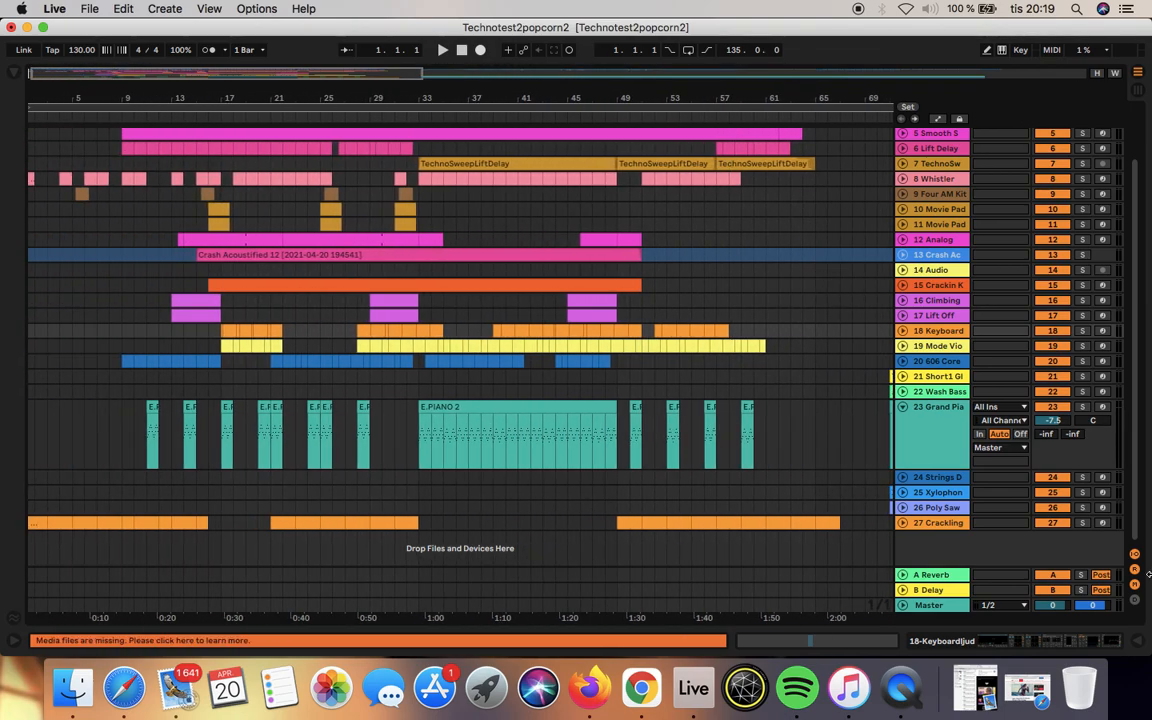
{"action": "left_click", "coordinate": [927, 446]}
{"action": "left_click", "coordinate": [1139, 643]}
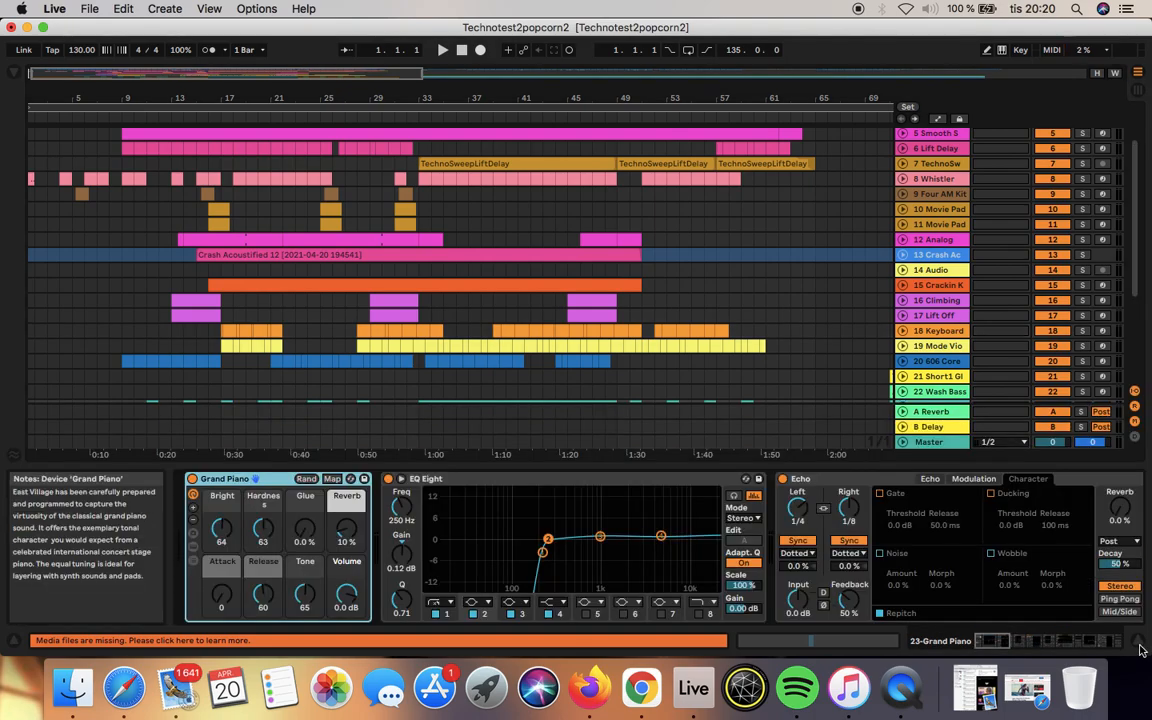
Step: Review the Grand Piano track's effect chain and set the Harmonic Tension reverb's Dry/Wet to 22 %
{"action": "scroll", "coordinate": [1040, 545], "scroll_direction": "right", "scroll_amount": 10}
{"action": "scroll", "coordinate": [1050, 541], "scroll_direction": "right", "scroll_amount": 10}
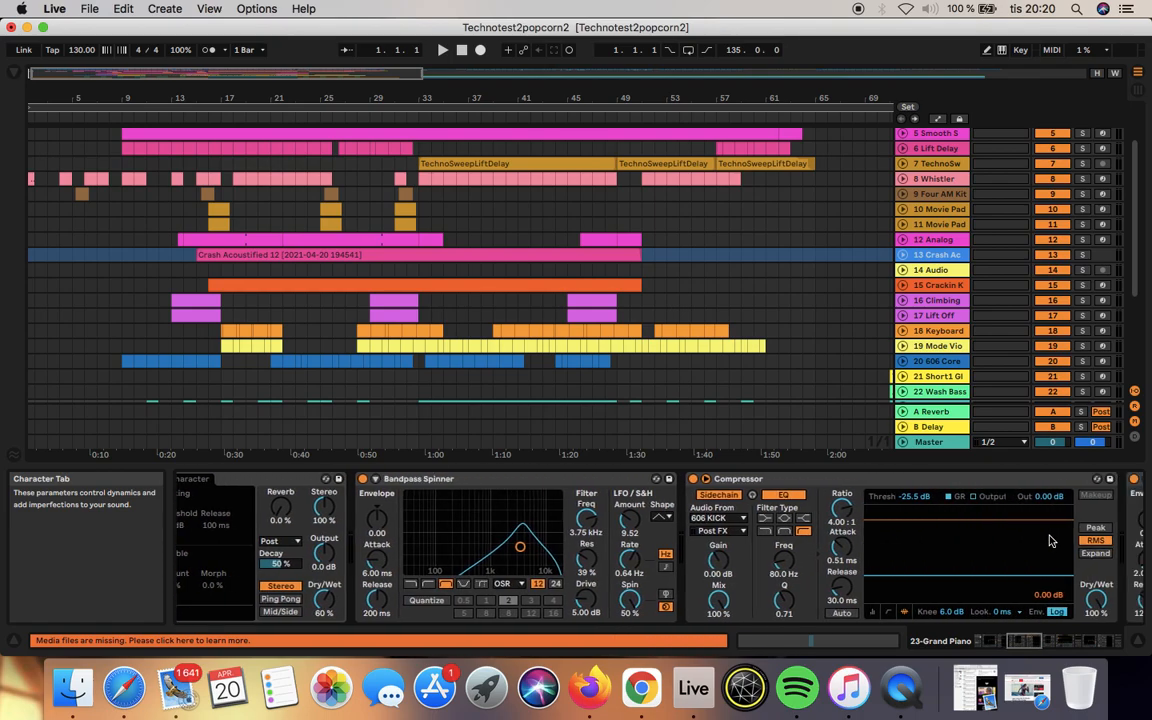
{"action": "scroll", "coordinate": [1050, 541], "scroll_direction": "right", "scroll_amount": 10}
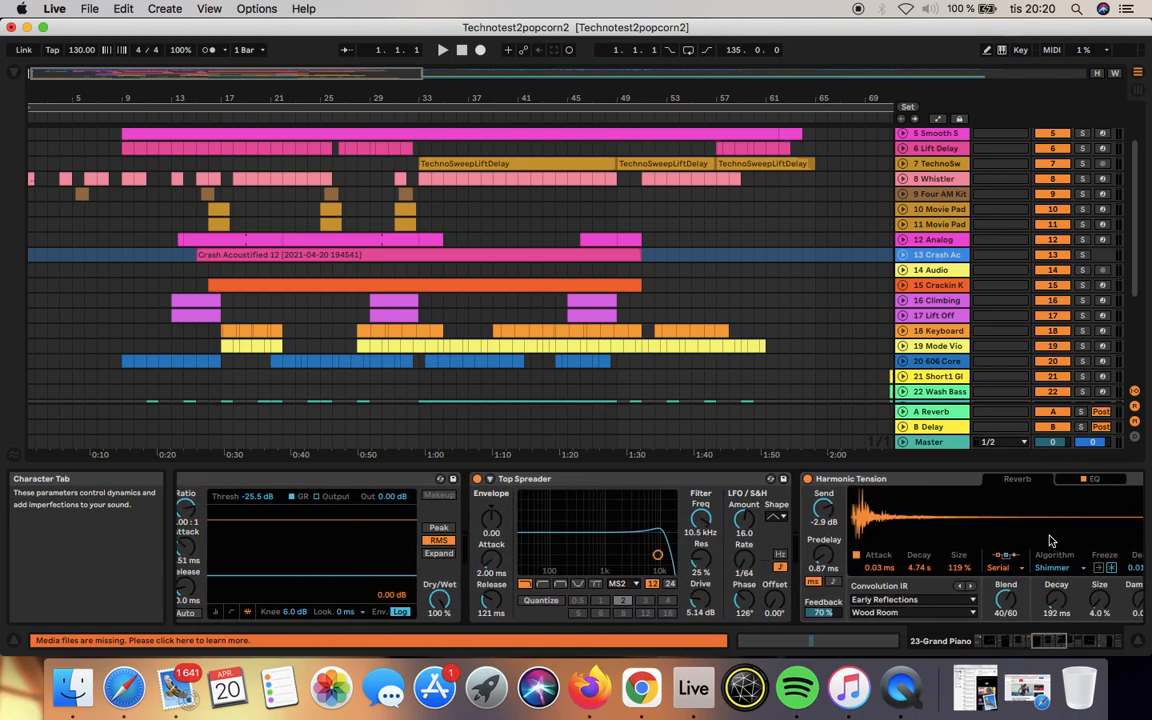
{"action": "scroll", "coordinate": [1050, 541], "scroll_direction": "right", "scroll_amount": 10}
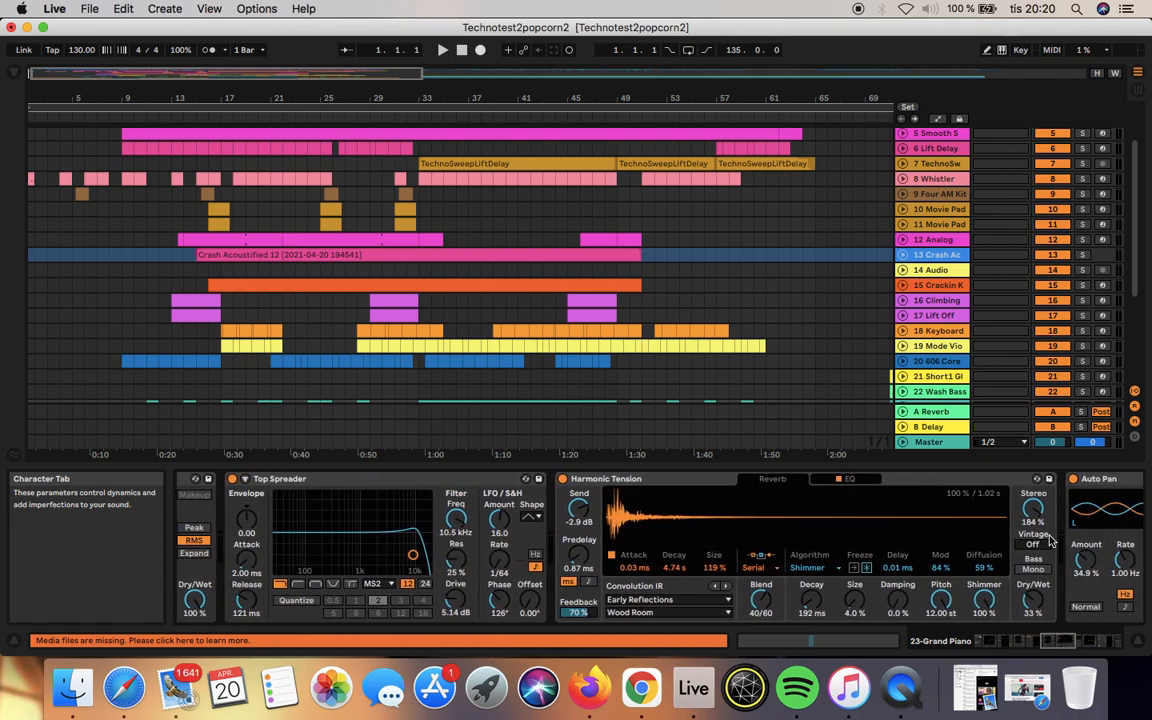
{"action": "scroll", "coordinate": [1050, 541], "scroll_direction": "right", "scroll_amount": 3}
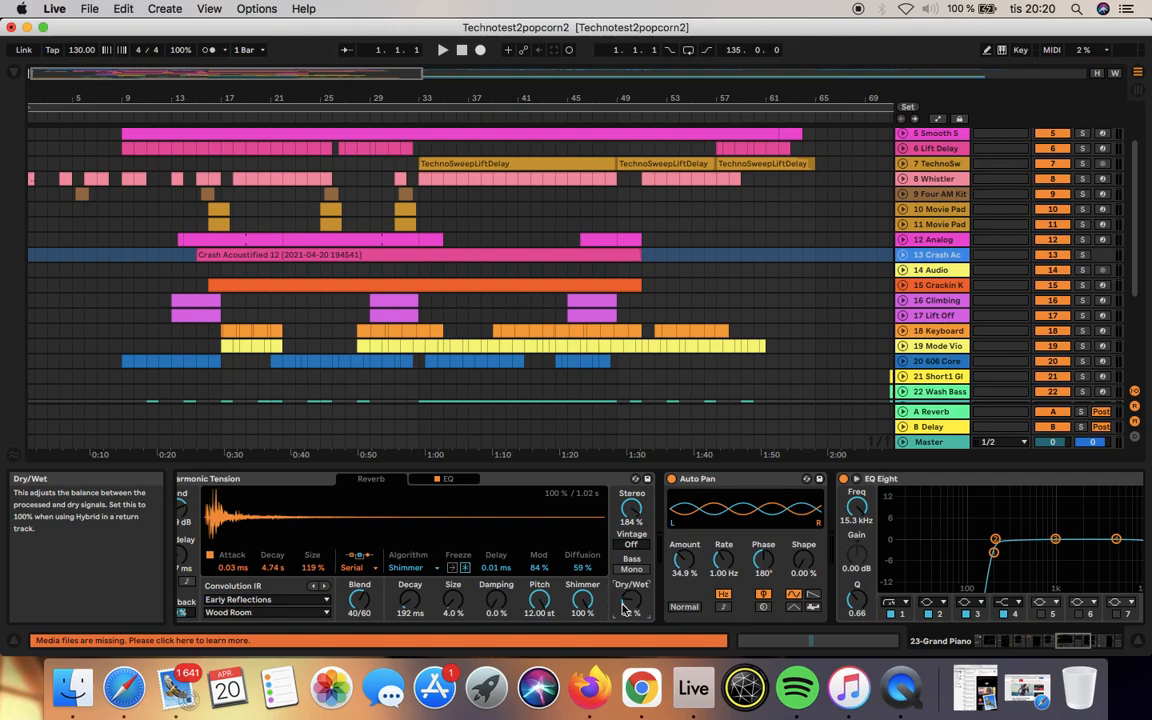
{"action": "scroll", "coordinate": [912, 533], "scroll_direction": "right", "scroll_amount": 10}
{"action": "scroll", "coordinate": [912, 533], "scroll_direction": "right", "scroll_amount": 15}
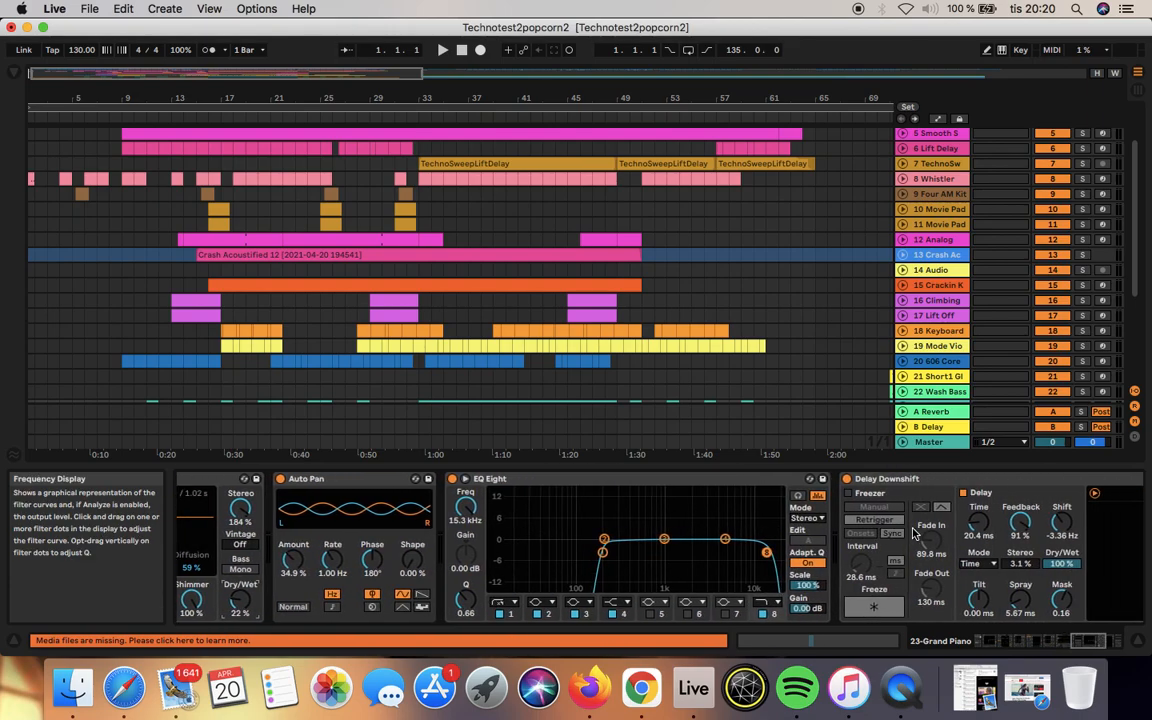
Step: Set the Dry/Wet of the Grand Piano track's Delay Downshift to 21 % and deactivate the device
{"action": "scroll", "coordinate": [912, 533], "scroll_direction": "right", "scroll_amount": 3}
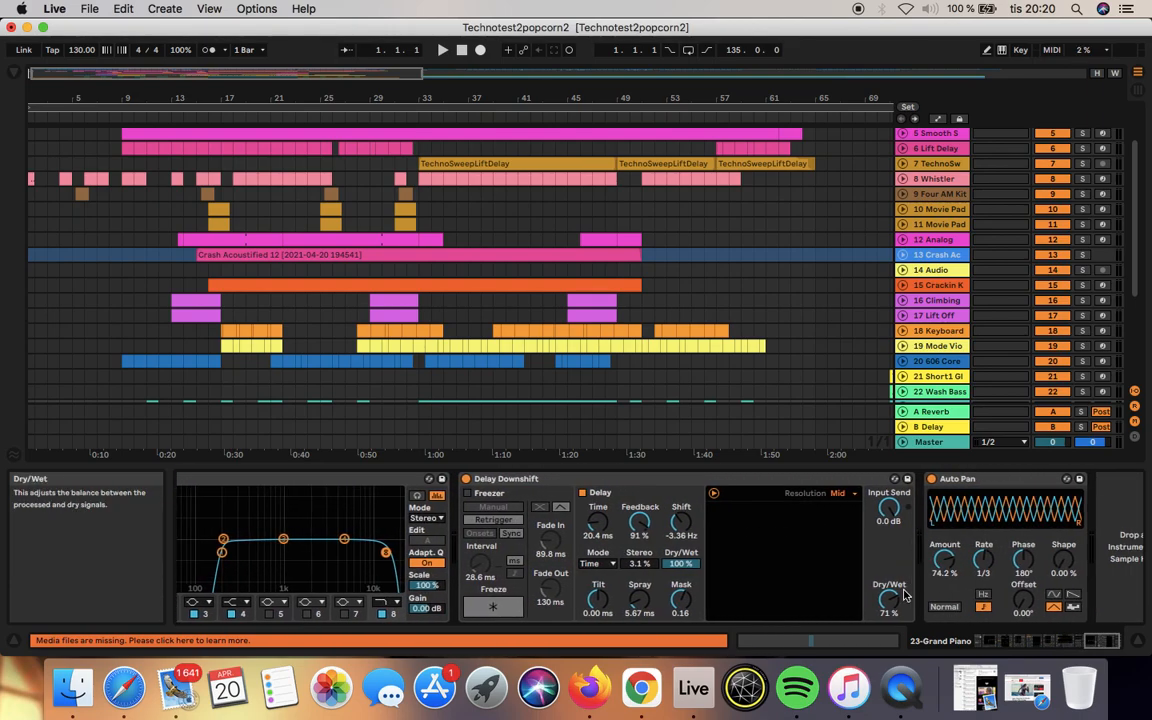
{"action": "left_click_drag", "start_coordinate": [898, 600], "coordinate": [900, 660]}
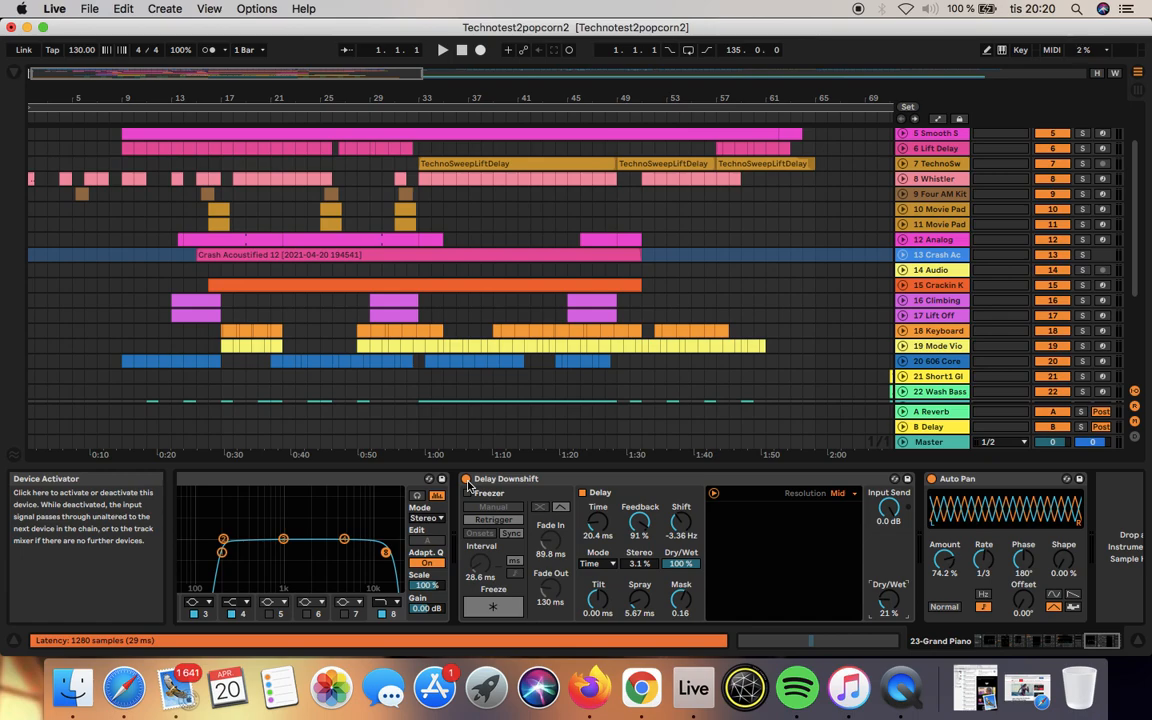
{"action": "left_click", "coordinate": [466, 480]}
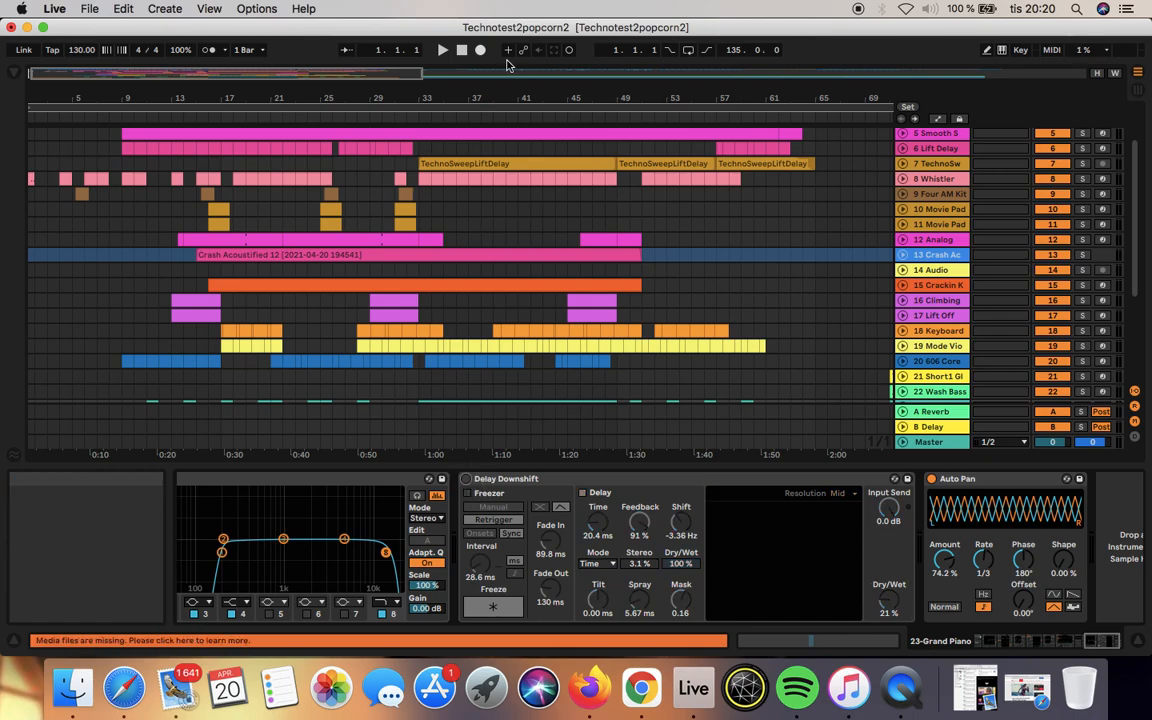
Step: Play the set from the beginning, hide the arrangement's Detail View and switch to the Session View
{"action": "left_click", "coordinate": [443, 50]}
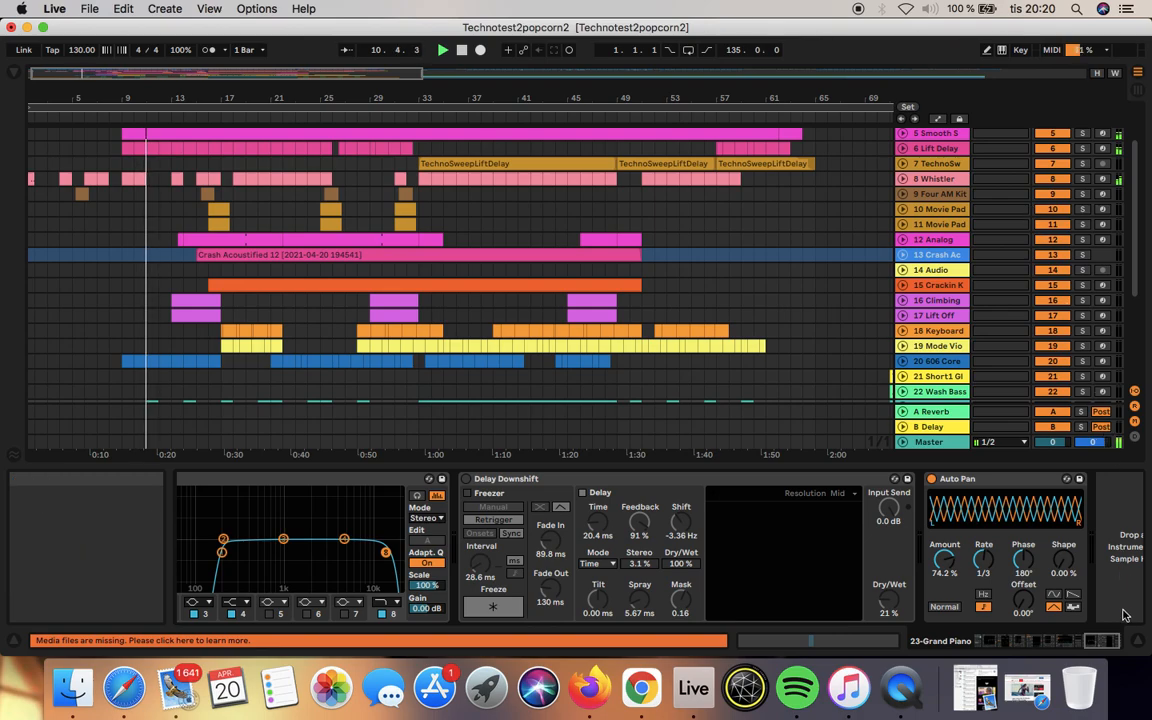
{"action": "left_click", "coordinate": [1138, 647]}
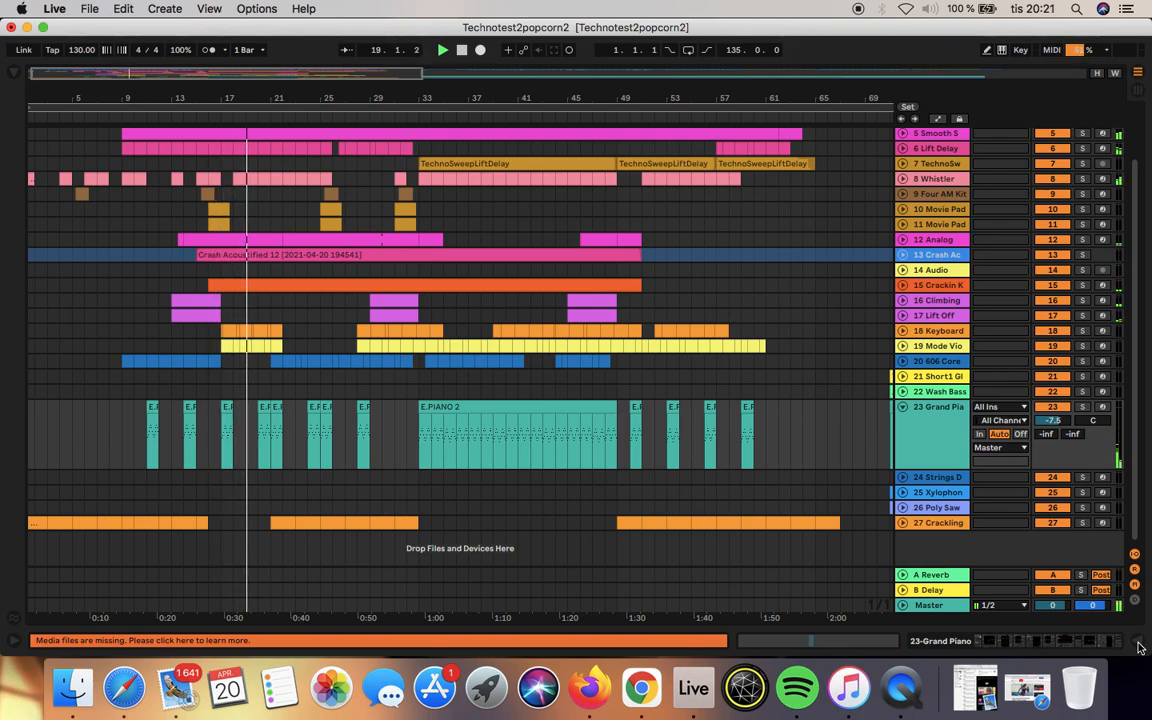
{"action": "left_click", "coordinate": [1137, 90]}
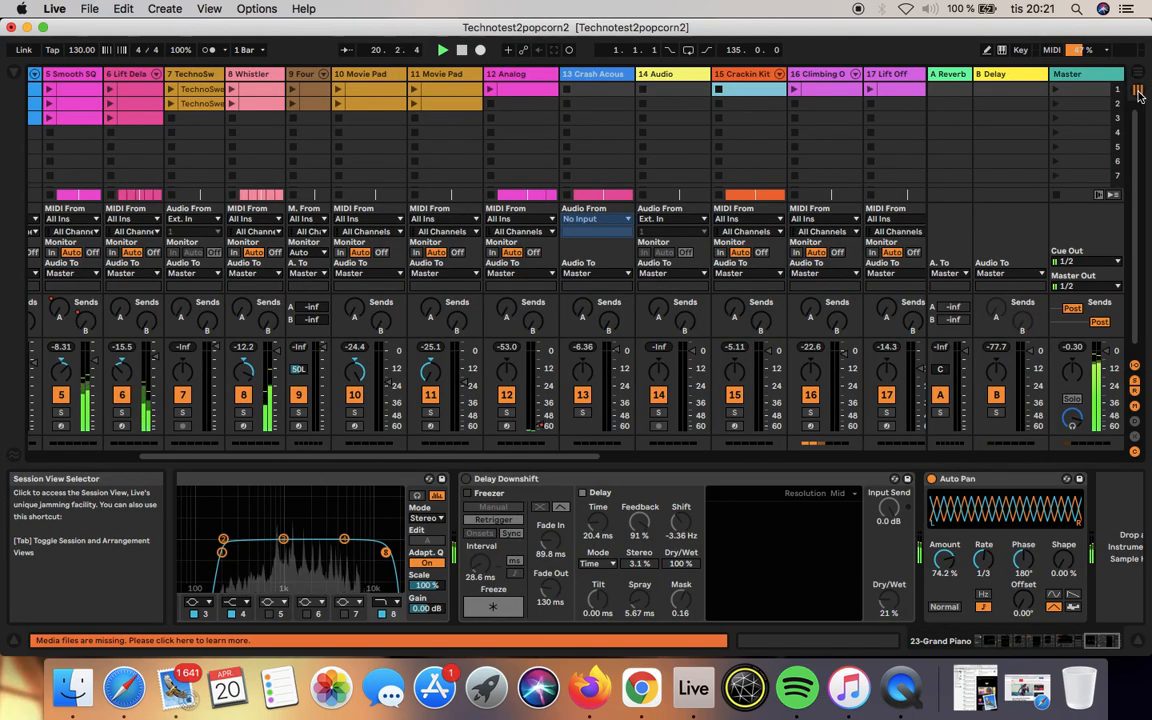
Step: Lower the Master track's volume all the way down while the set keeps playing
{"action": "left_click", "coordinate": [1107, 351]}
{"action": "left_click_drag", "start_coordinate": [1107, 351], "coordinate": [1108, 354]}
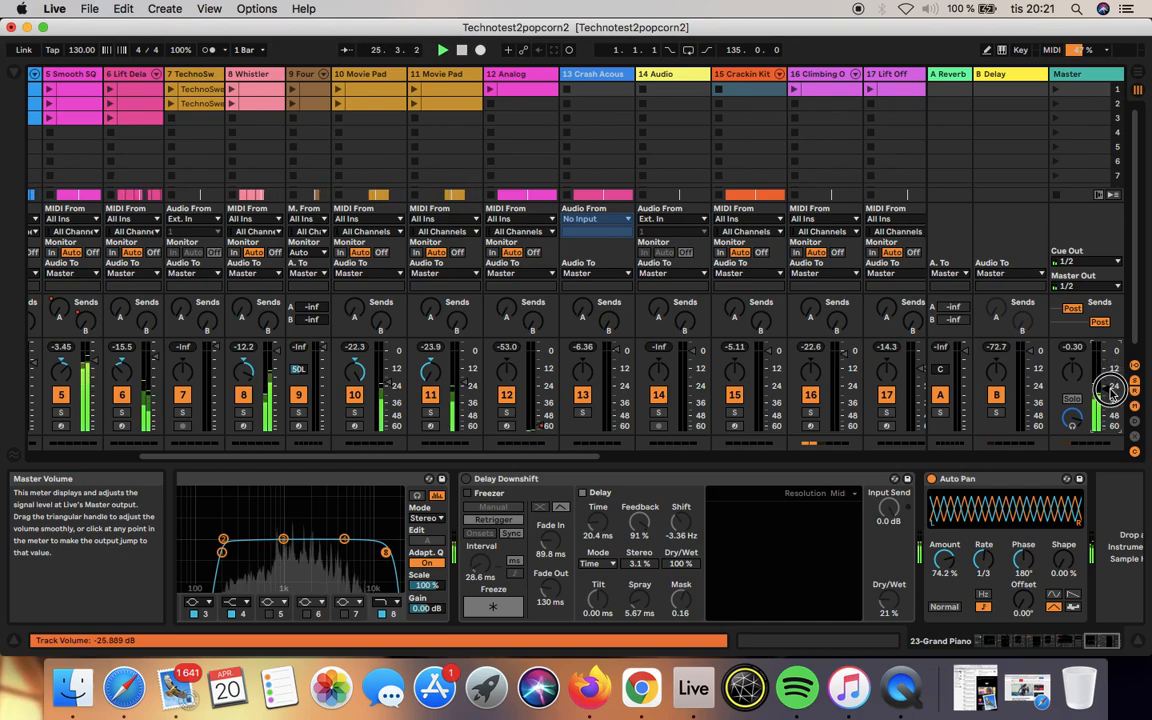
{"action": "left_click_drag", "start_coordinate": [1111, 417], "coordinate": [1115, 453]}
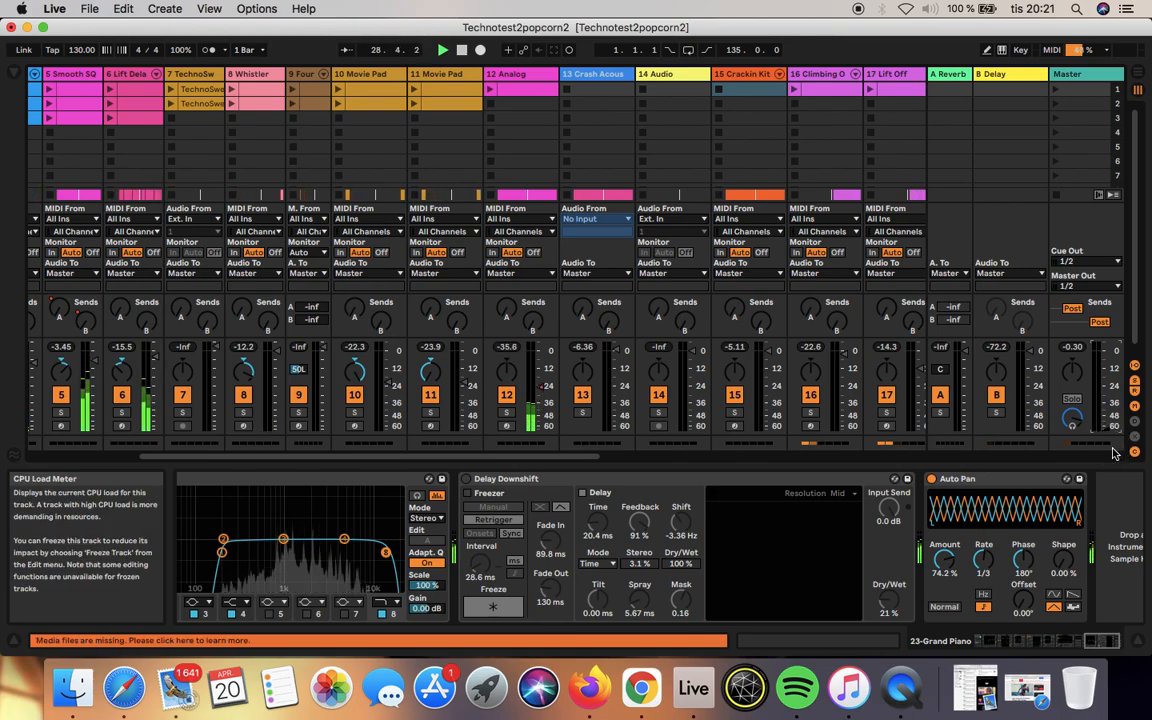